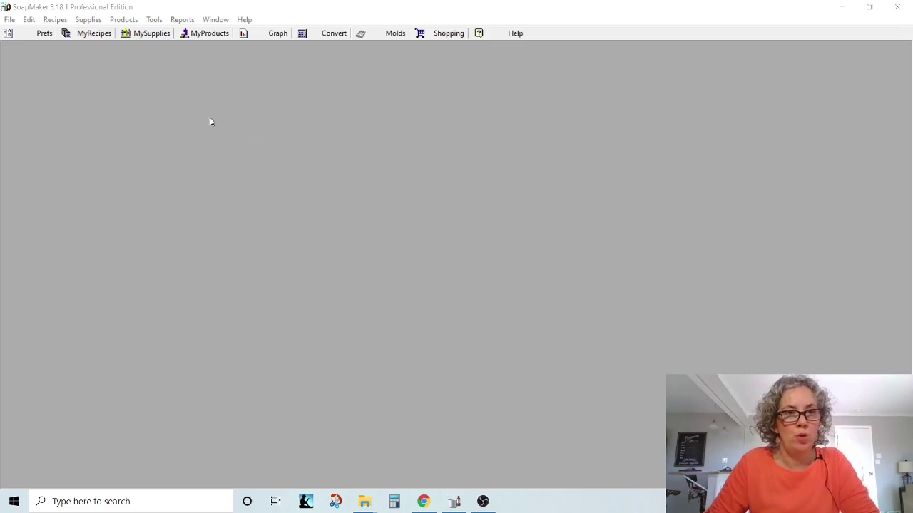
Open My Supplies and browse Base Oils, selecting Coconut Oil Organic, Coconut and Shea Butter Organic.
{"action": "left_click", "coordinate": [147, 39]}
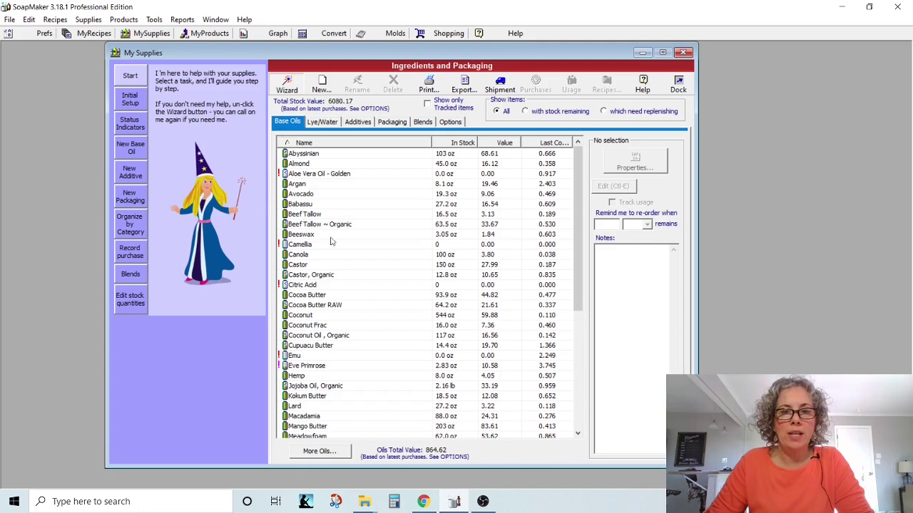
{"action": "left_click_drag", "start_coordinate": [579, 186], "coordinate": [349, 341]}
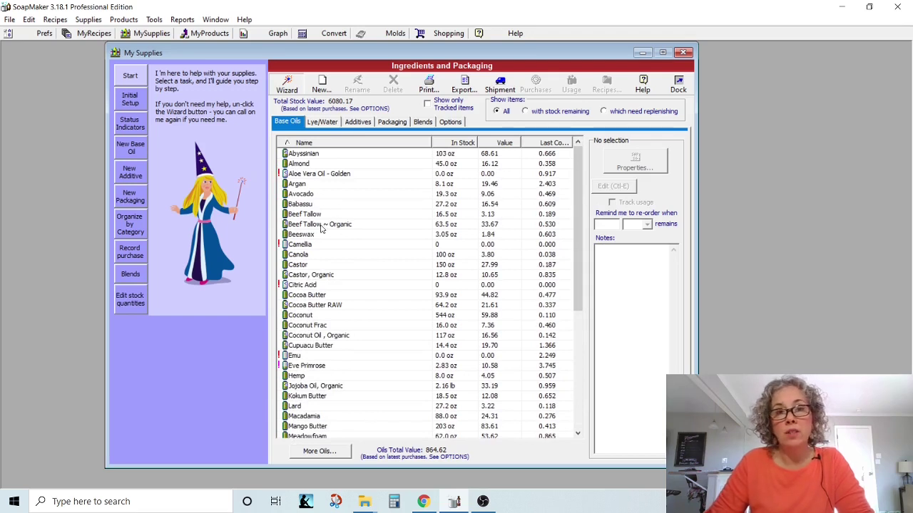
{"action": "left_click", "coordinate": [310, 338]}
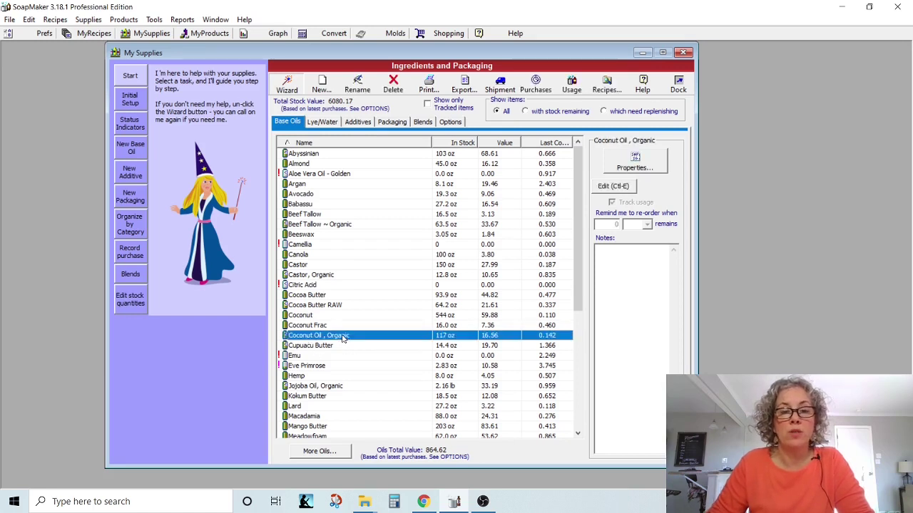
{"action": "left_click", "coordinate": [299, 317]}
{"action": "scroll", "coordinate": [444, 326], "scroll_direction": "down", "scroll_amount": 7}
{"action": "left_click", "coordinate": [385, 376]}
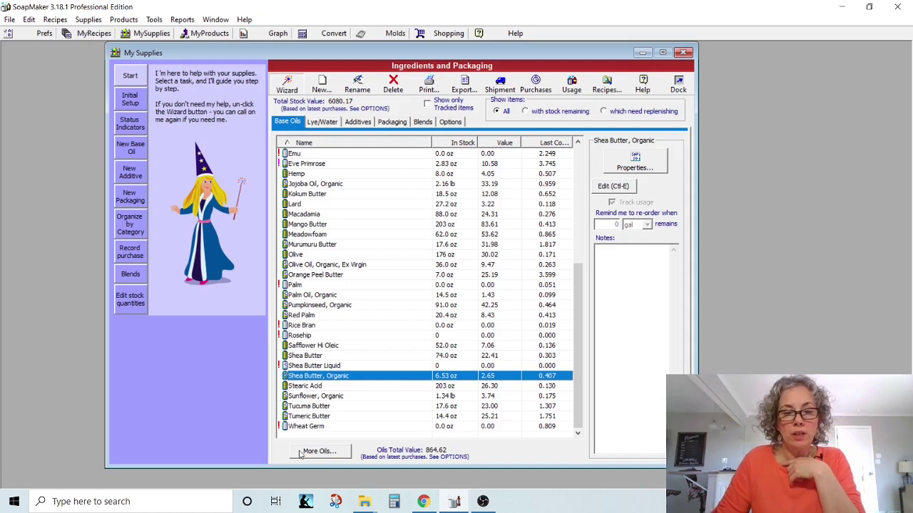
Browse the Favorite Oils list, cancel it without changes, and show the Additives categories.
{"action": "left_click", "coordinate": [321, 452]}
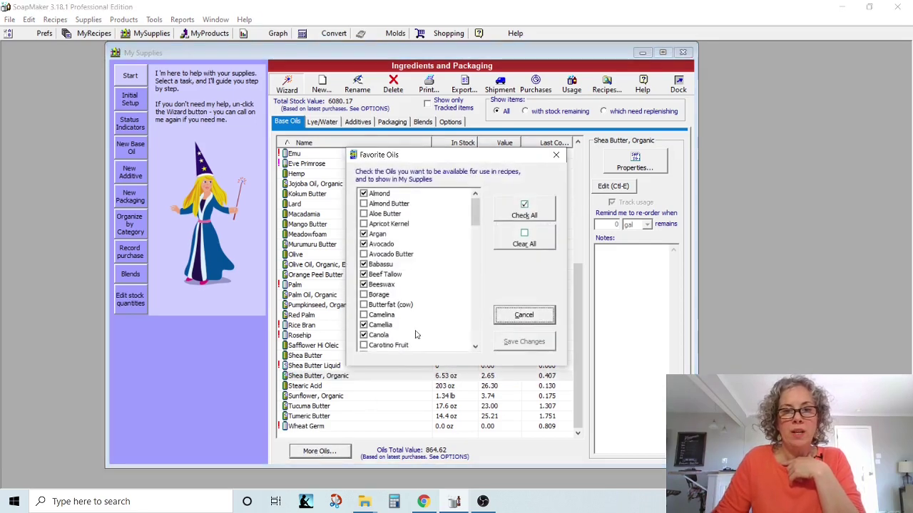
{"action": "left_click_drag", "start_coordinate": [475, 210], "coordinate": [508, 338]}
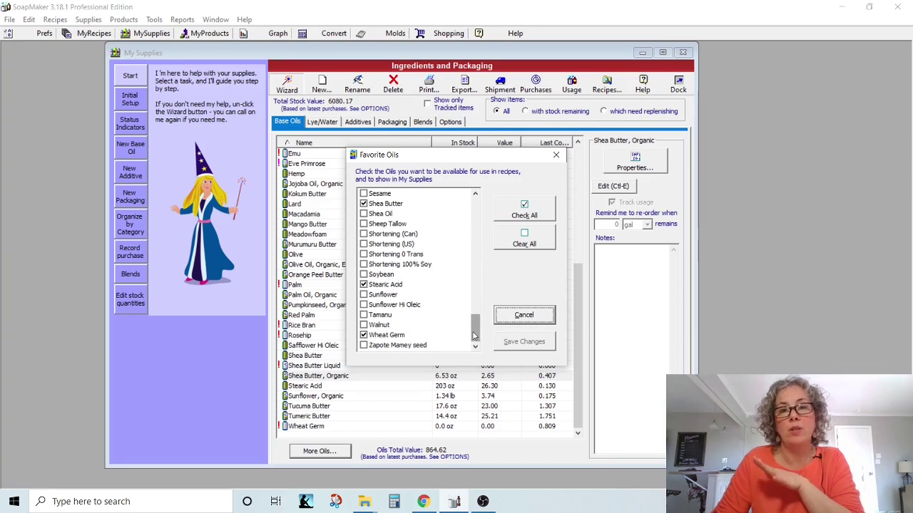
{"action": "left_click_drag", "start_coordinate": [475, 335], "coordinate": [474, 327]}
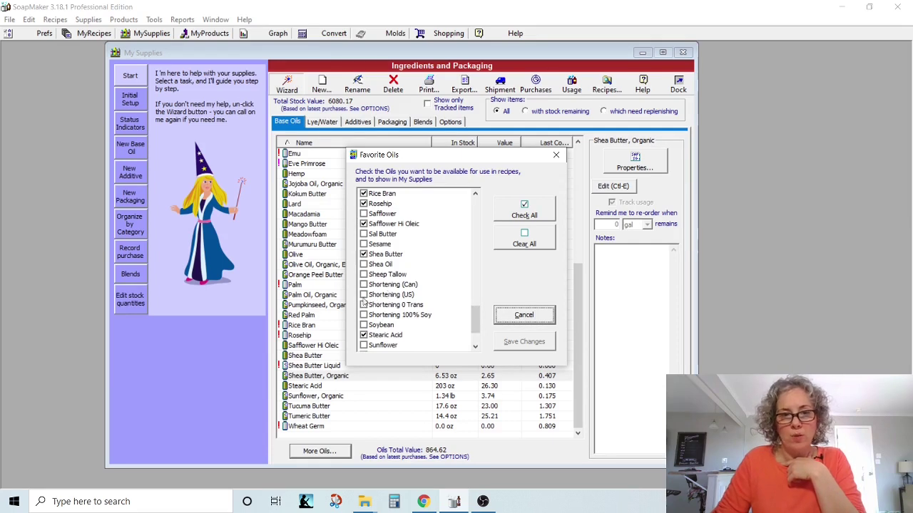
{"action": "left_click", "coordinate": [477, 336]}
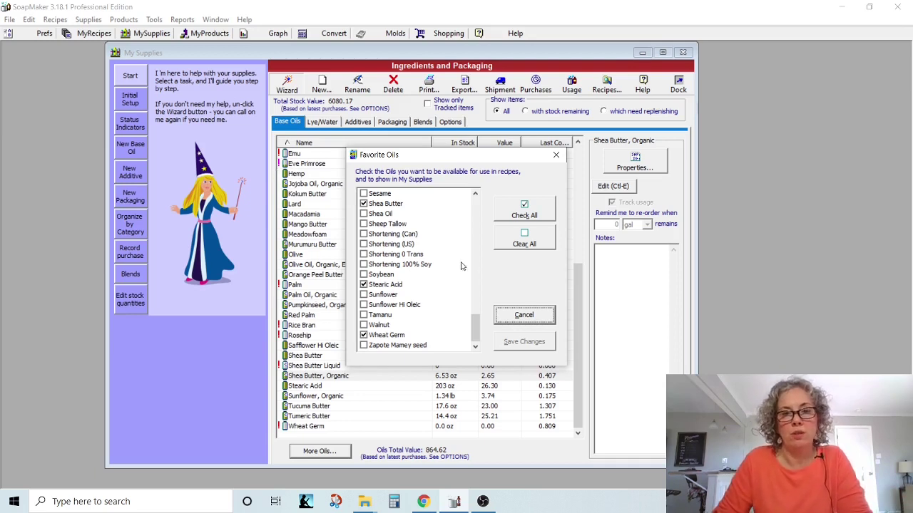
{"action": "scroll", "coordinate": [470, 249], "scroll_direction": "up", "scroll_amount": 20}
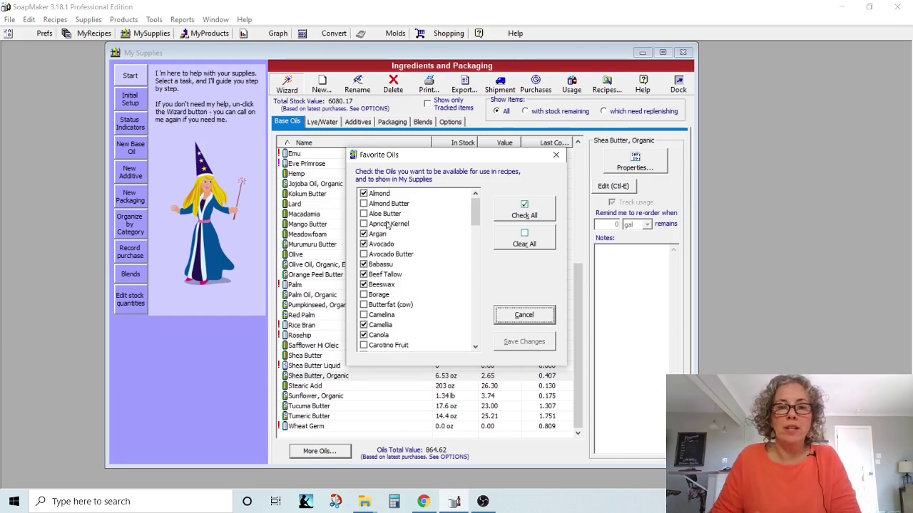
{"action": "left_click", "coordinate": [521, 317]}
{"action": "left_click", "coordinate": [358, 122]}
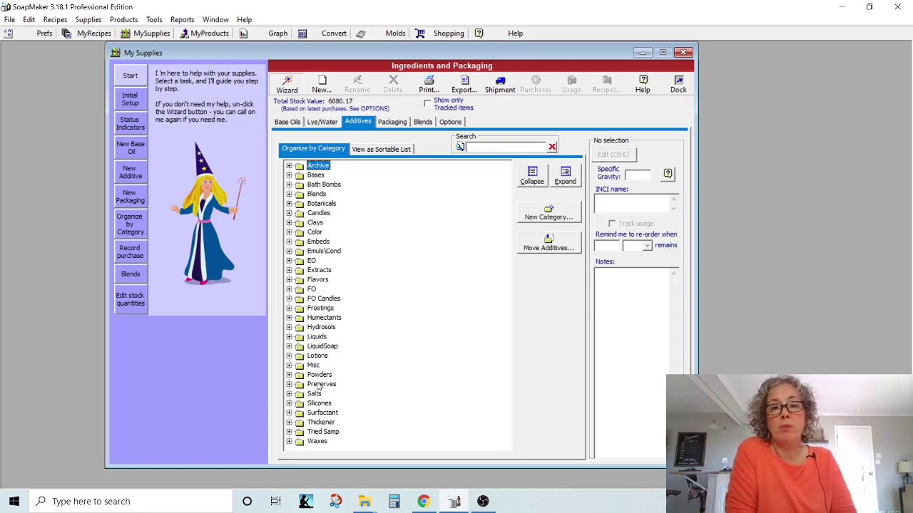
{"action": "left_click", "coordinate": [319, 403]}
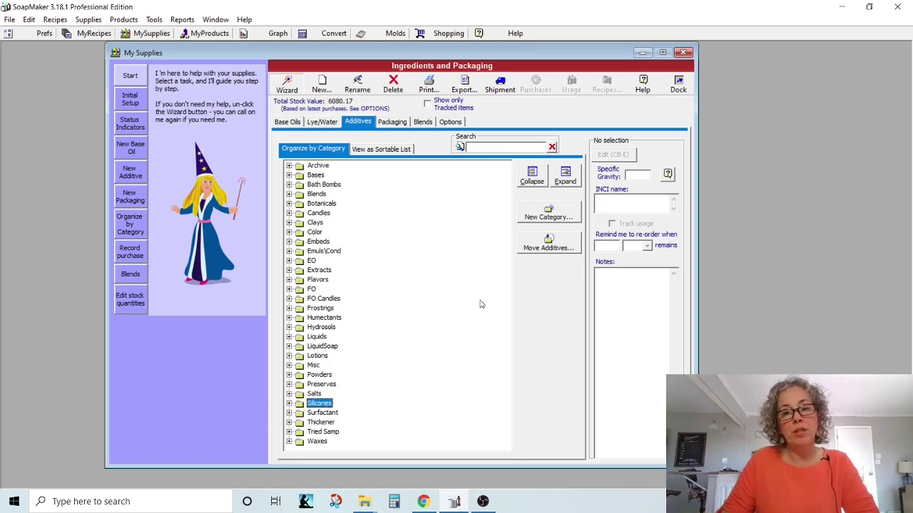
{"action": "left_click", "coordinate": [541, 211]}
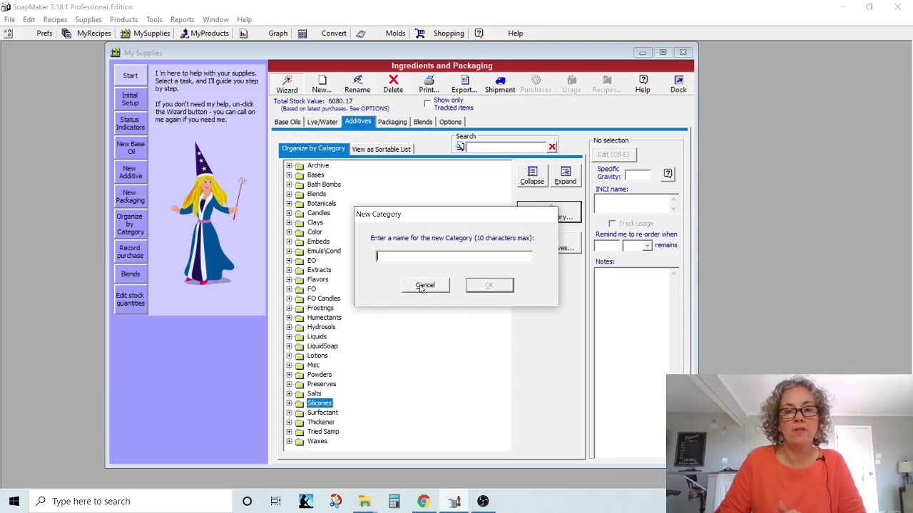
{"action": "left_click", "coordinate": [423, 286]}
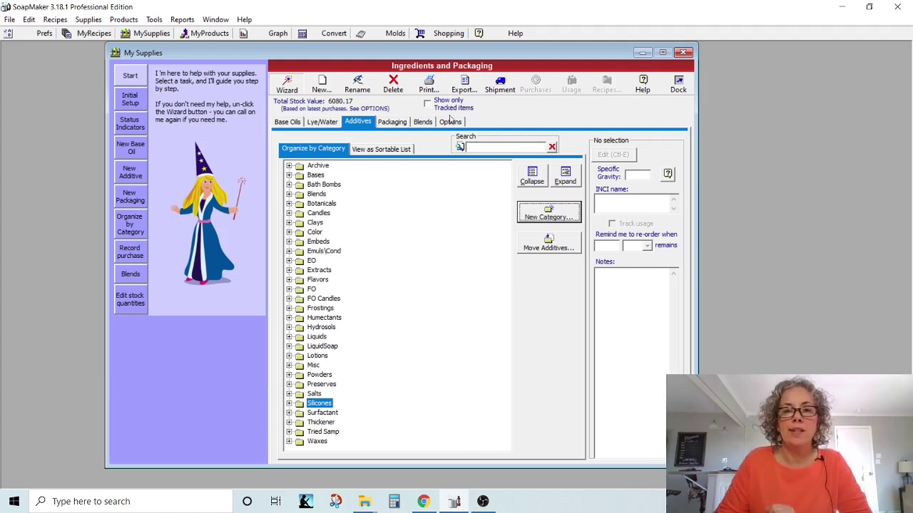
View the Packaging categories, deselect Bags, and close the My Supplies window.
{"action": "left_click", "coordinate": [397, 126]}
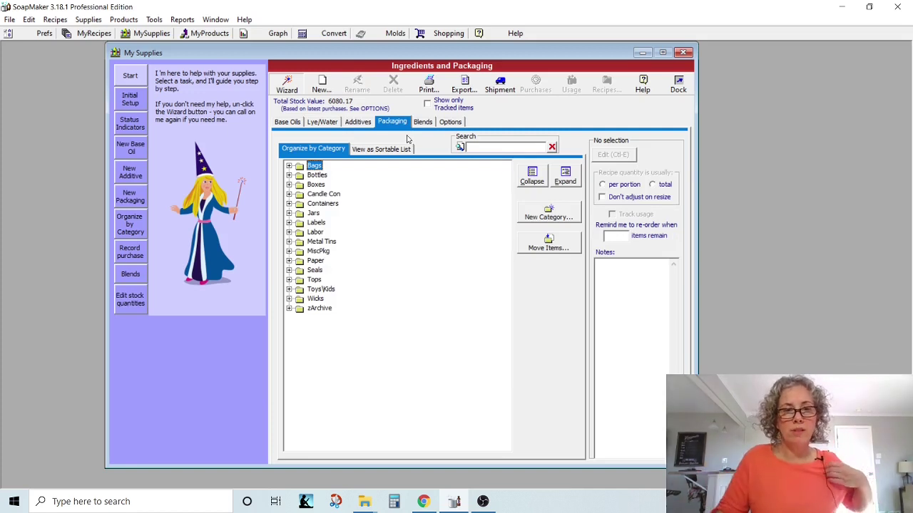
{"action": "left_click", "coordinate": [289, 262]}
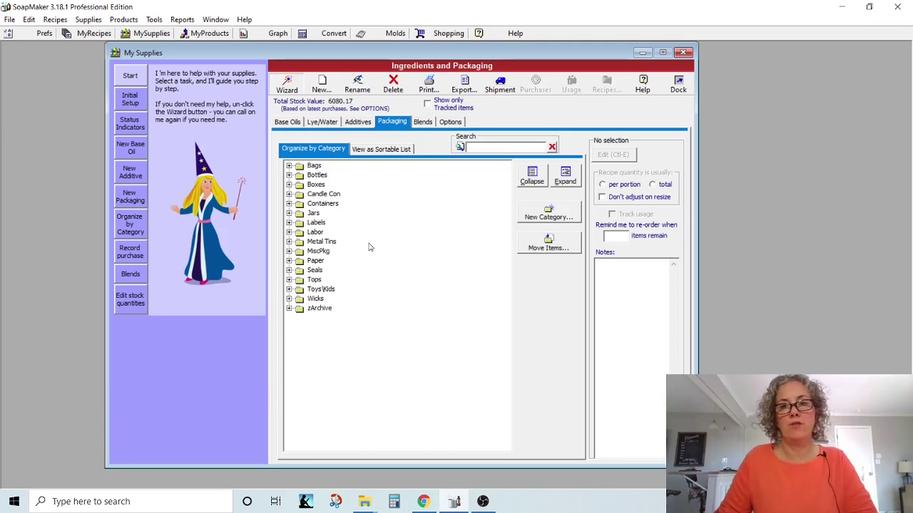
{"action": "left_click", "coordinate": [683, 53]}
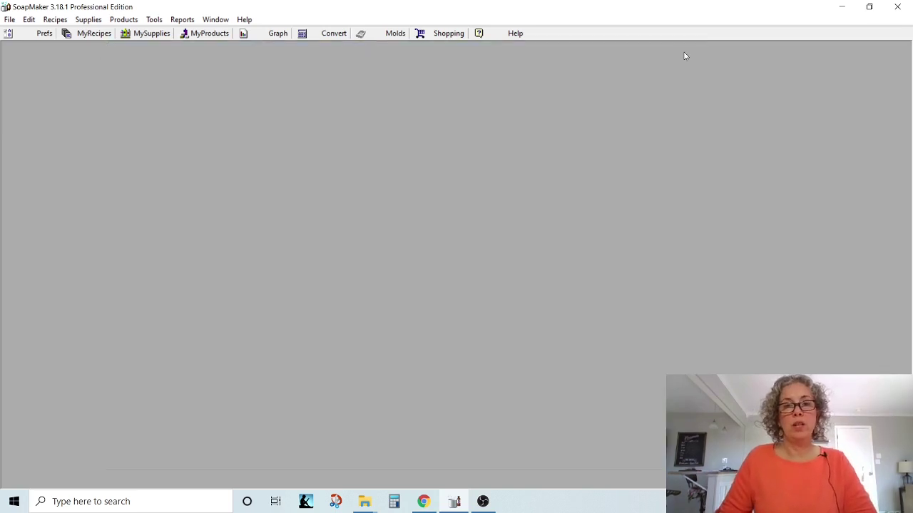
Start a new supply purchase with Bramble Berry as the supplier.
{"action": "left_click", "coordinate": [87, 21]}
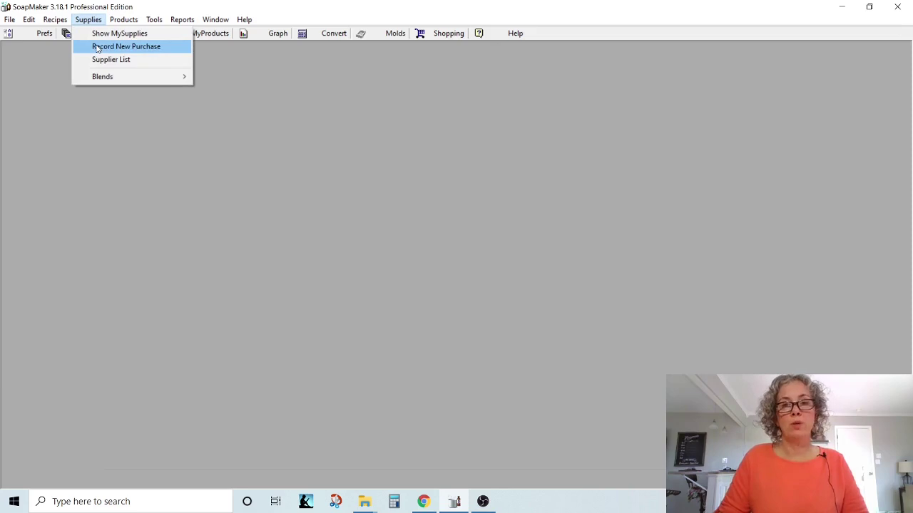
{"action": "left_click", "coordinate": [98, 48]}
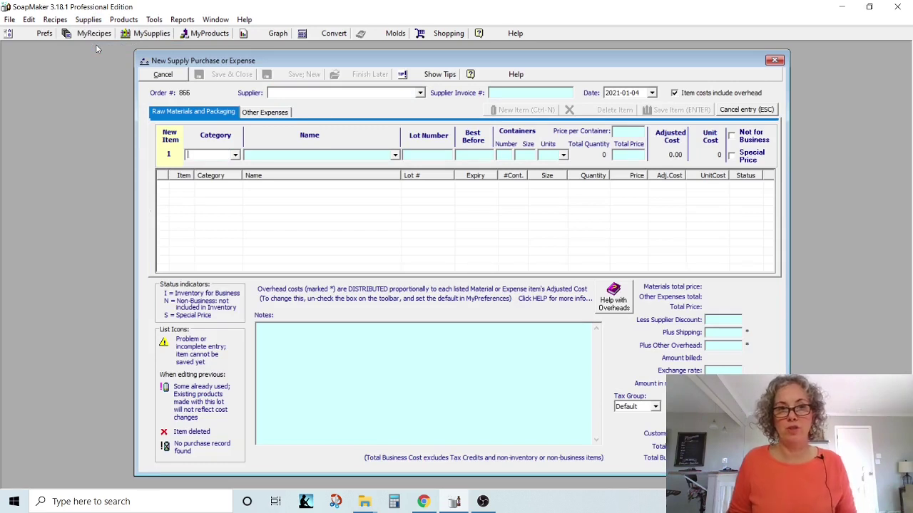
{"action": "left_click", "coordinate": [420, 92]}
{"action": "scroll", "coordinate": [425, 128], "scroll_direction": "down", "scroll_amount": 8}
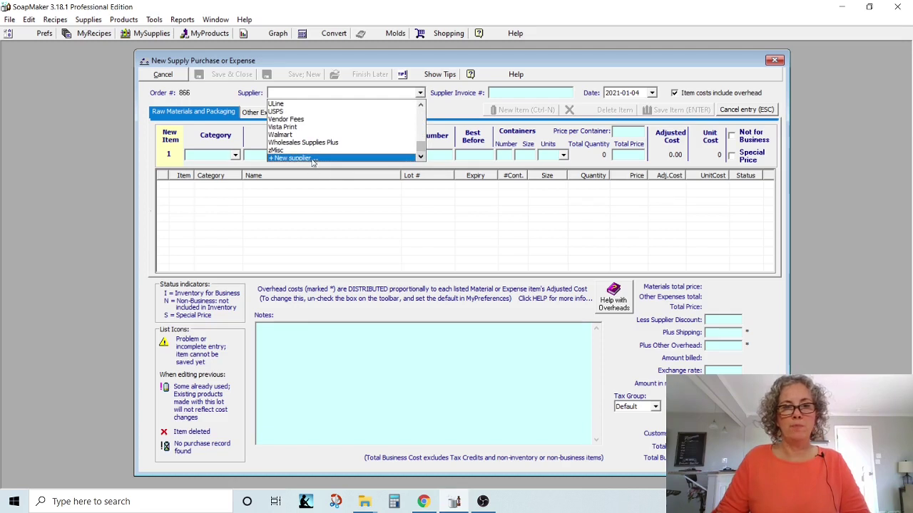
{"action": "scroll", "coordinate": [306, 143], "scroll_direction": "up", "scroll_amount": 8}
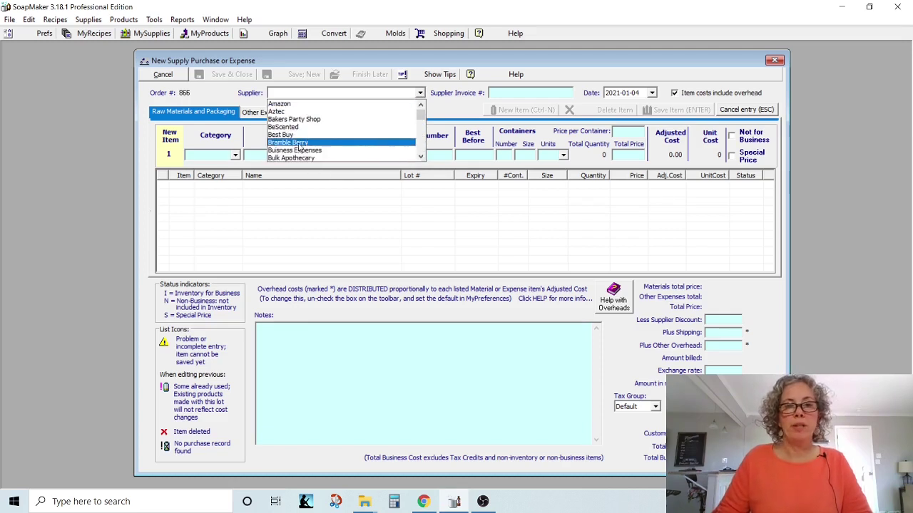
{"action": "left_click", "coordinate": [303, 143]}
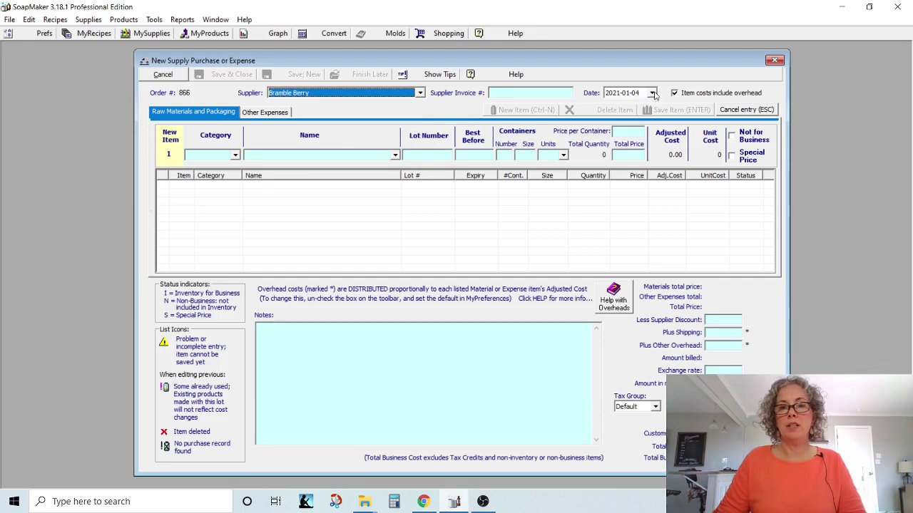
Change the purchase date to year 2016, month 06.
{"action": "left_click", "coordinate": [653, 93]}
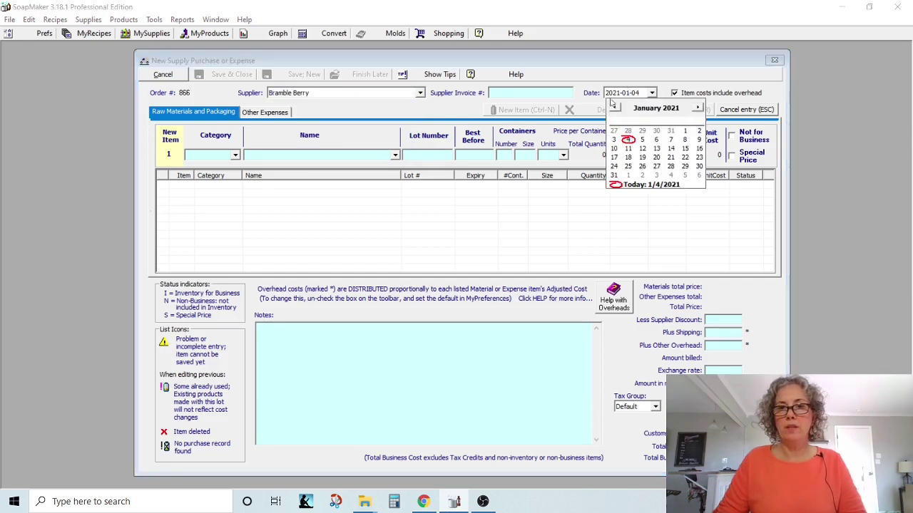
{"action": "left_click", "coordinate": [611, 93]}
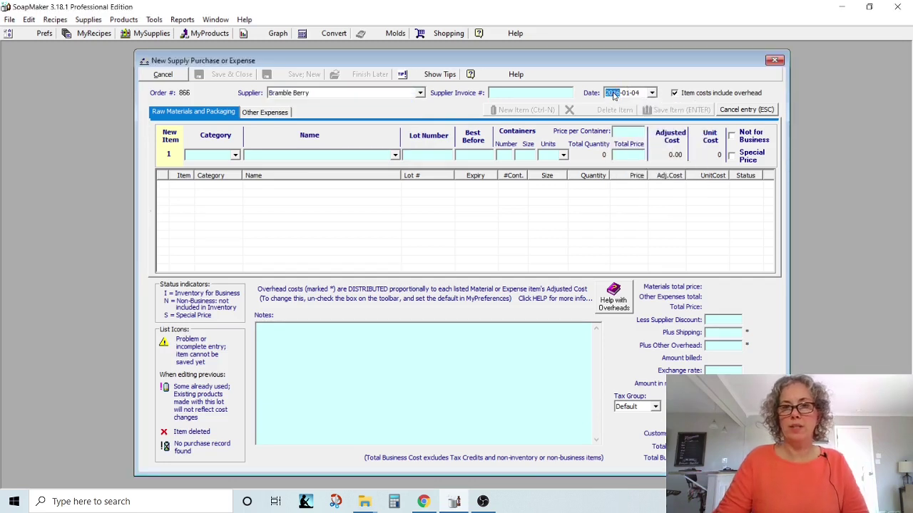
{"action": "type", "text": "2016"}
{"action": "left_click", "coordinate": [625, 93]}
{"action": "type", "text": "06"}
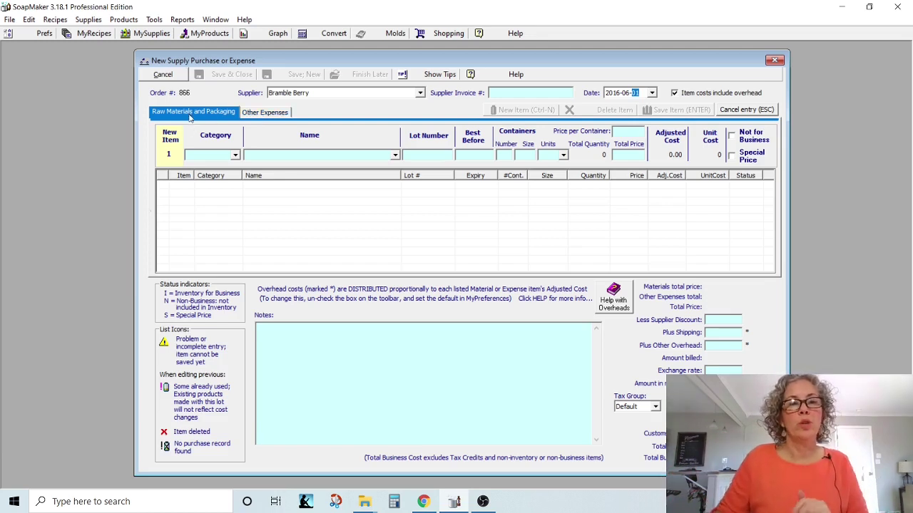
Set the first item line to category Base Oil and name Argan.
{"action": "left_click", "coordinate": [235, 156]}
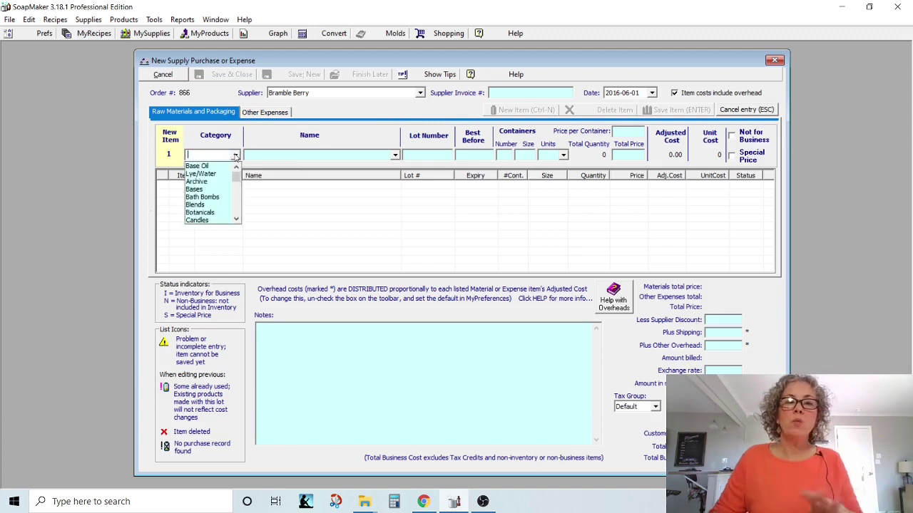
{"action": "left_click", "coordinate": [201, 167]}
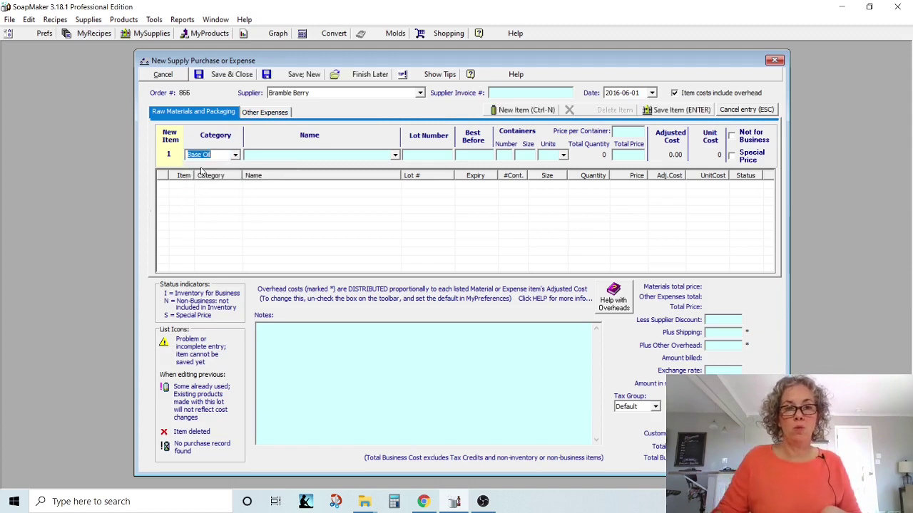
{"action": "left_click", "coordinate": [395, 154]}
{"action": "key", "text": "Down"}
{"action": "key", "text": "Down"}
{"action": "key", "text": "Down"}
{"action": "key", "text": "Down"}
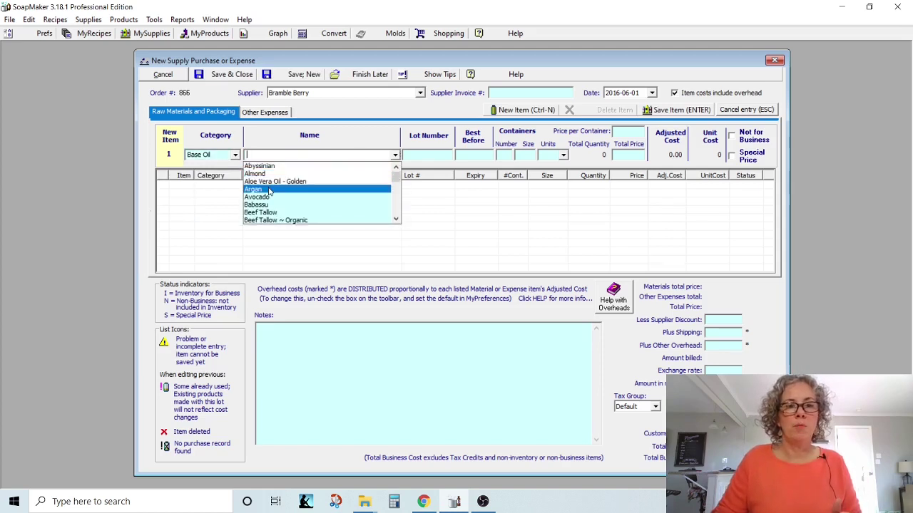
{"action": "key", "text": "Return"}
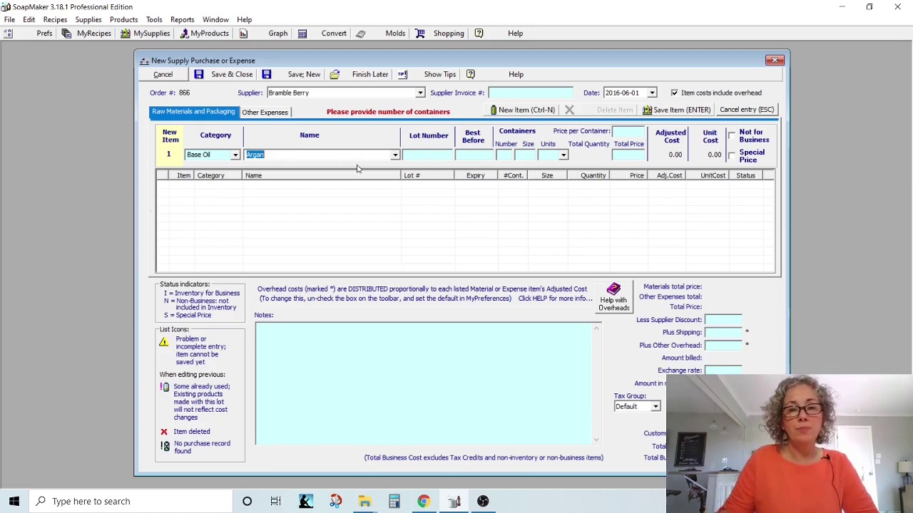
Give the Argan line 1 container of size 48 in oz units.
{"action": "left_click", "coordinate": [504, 156]}
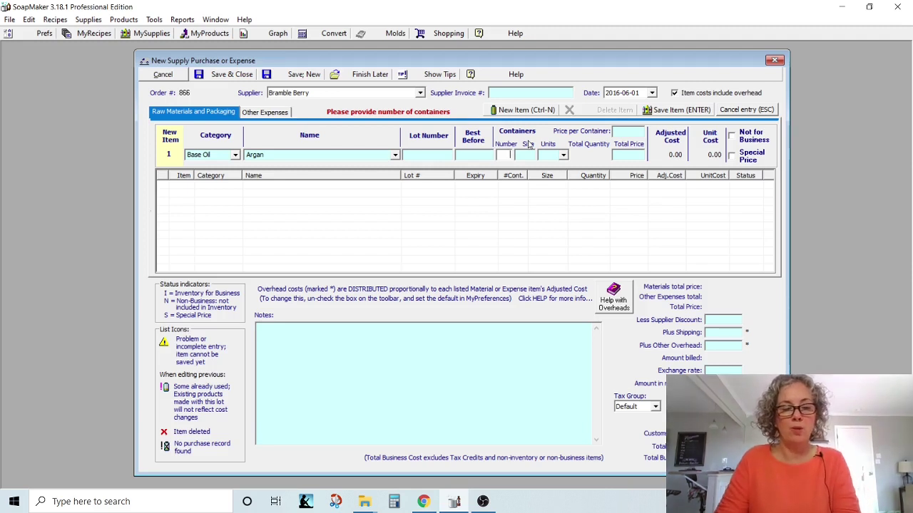
{"action": "type", "text": "1"}
{"action": "left_click", "coordinate": [525, 154]}
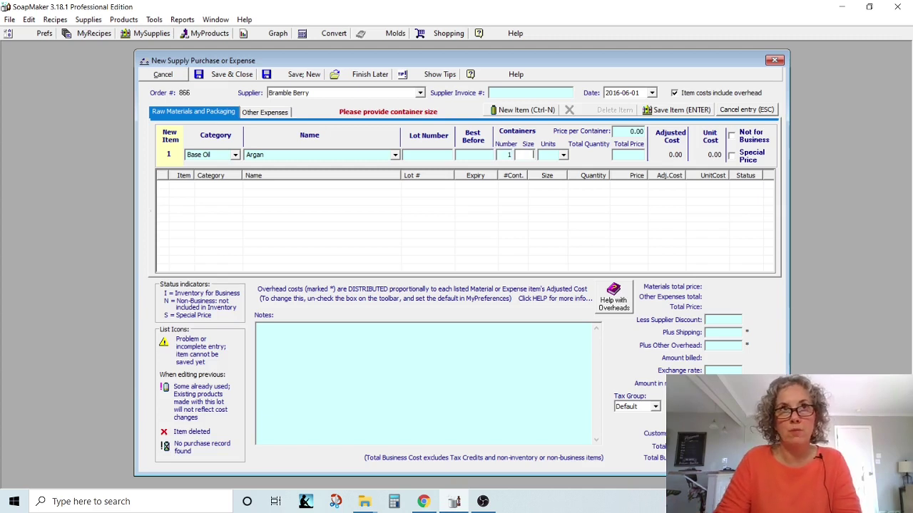
{"action": "type", "text": "48"}
{"action": "left_click", "coordinate": [549, 155]}
{"action": "type", "text": "oz"}
{"action": "left_click", "coordinate": [563, 157]}
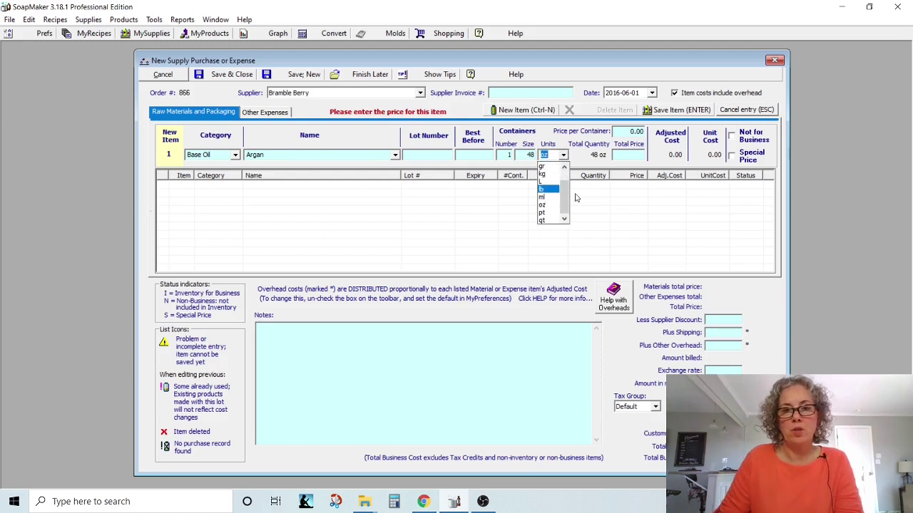
{"action": "scroll", "coordinate": [569, 185], "scroll_direction": "up", "scroll_amount": 2}
{"action": "scroll", "coordinate": [562, 210], "scroll_direction": "down", "scroll_amount": 2}
{"action": "left_click", "coordinate": [545, 204]}
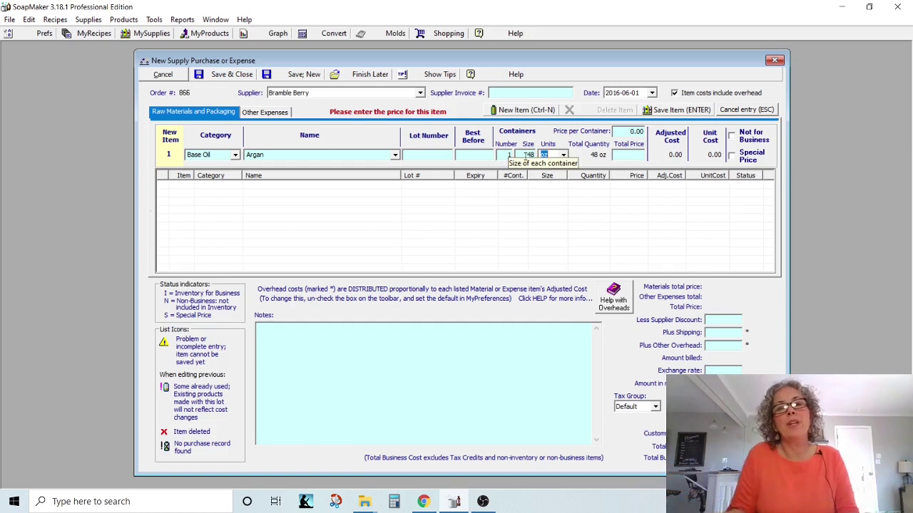
{"action": "left_click", "coordinate": [633, 130]}
Price the Argan container at 15.00 and save the line.
{"action": "type", "text": "15.00"}
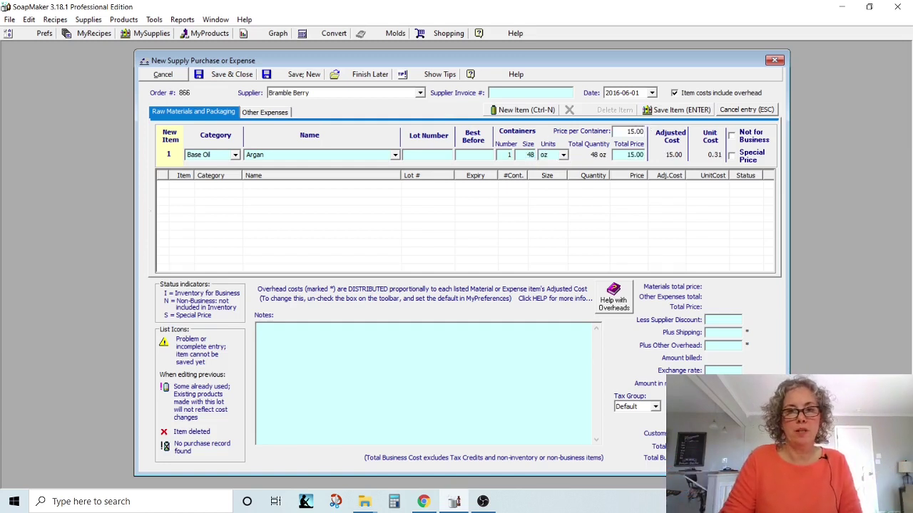
{"action": "key", "text": "Return"}
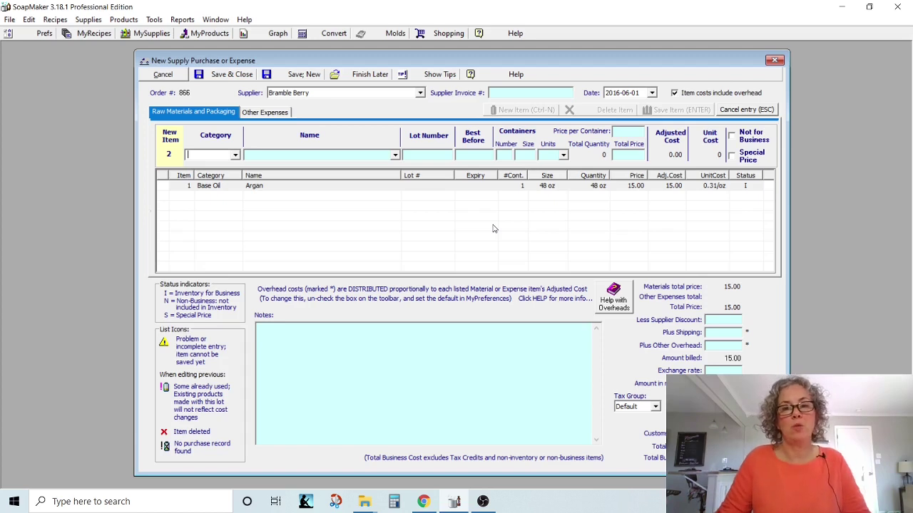
{"action": "left_click", "coordinate": [505, 186]}
Correct the Argan line to 3 containers of 16 oz, totalling 45.00, and save.
{"action": "left_click", "coordinate": [509, 155]}
{"action": "type", "text": "3"}
{"action": "key", "text": "Tab"}
{"action": "type", "text": "16"}
{"action": "key", "text": "Tab"}
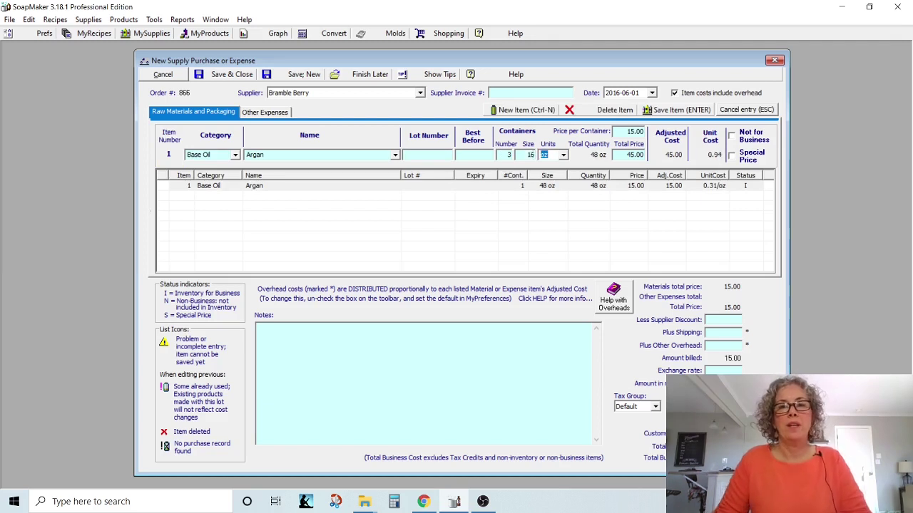
{"action": "key", "text": "Return"}
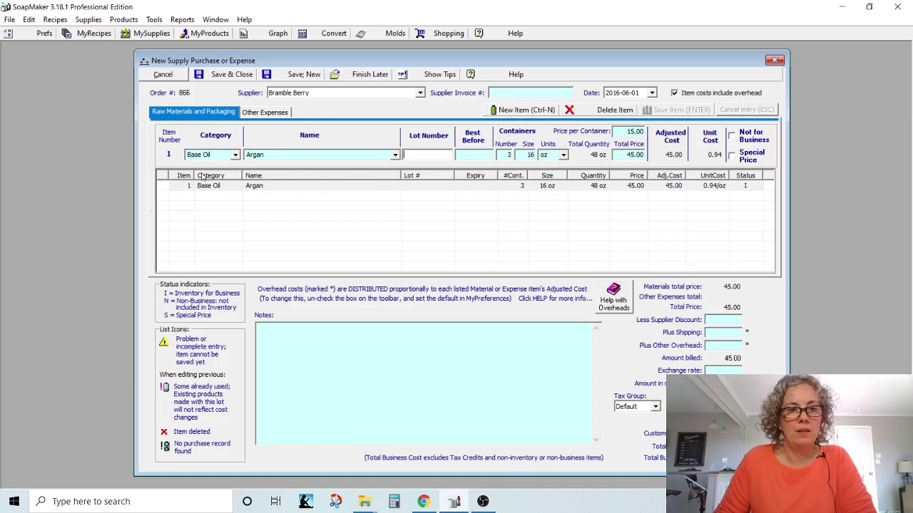
{"action": "left_click", "coordinate": [282, 153]}
{"action": "left_click", "coordinate": [286, 153]}
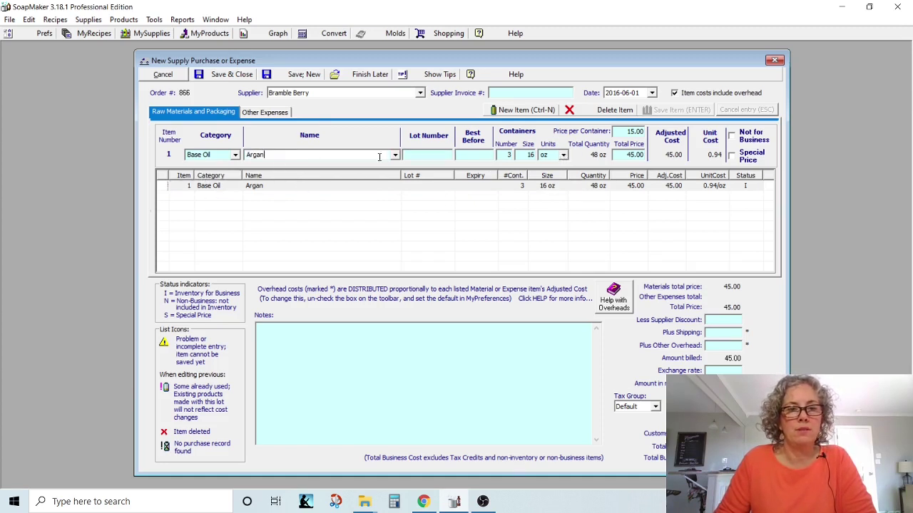
Add a second purchase line with category Bath Bombs and item name 'test ing'.
{"action": "left_click", "coordinate": [519, 111]}
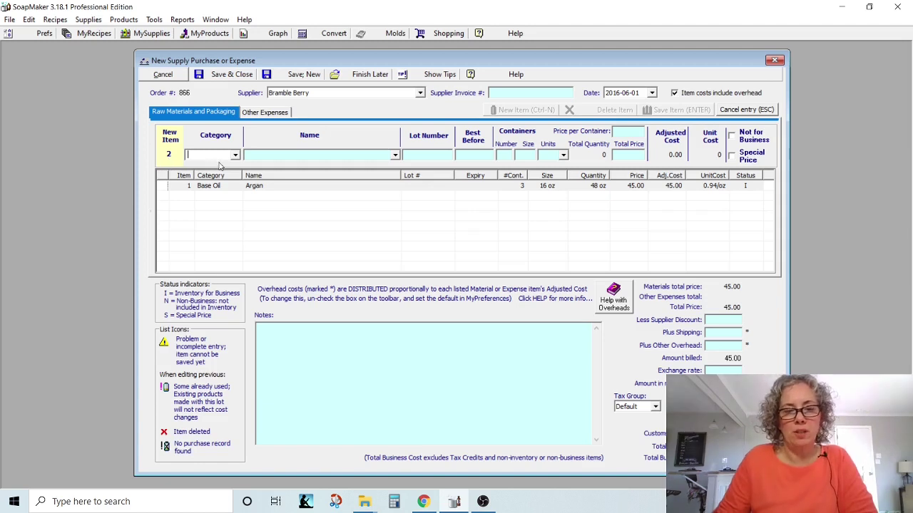
{"action": "type", "text": "B"}
{"action": "left_click", "coordinate": [325, 154]}
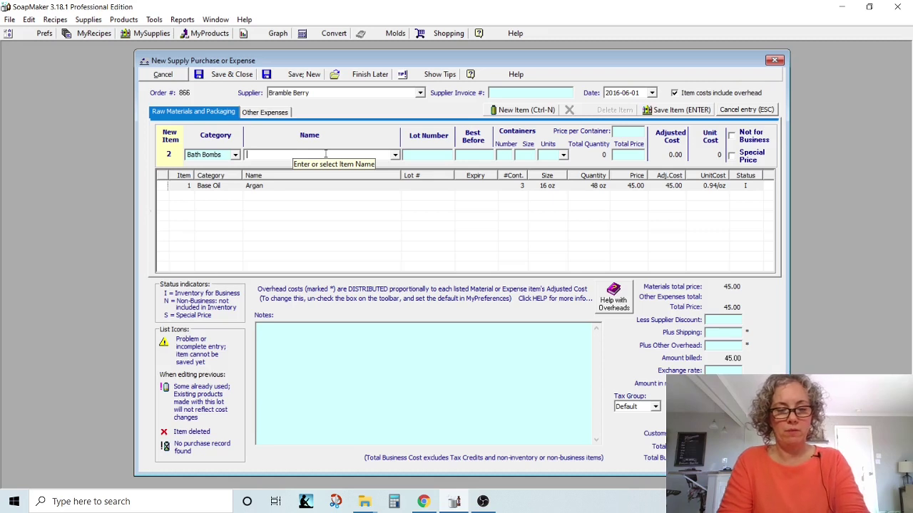
{"action": "type", "text": "testing"}
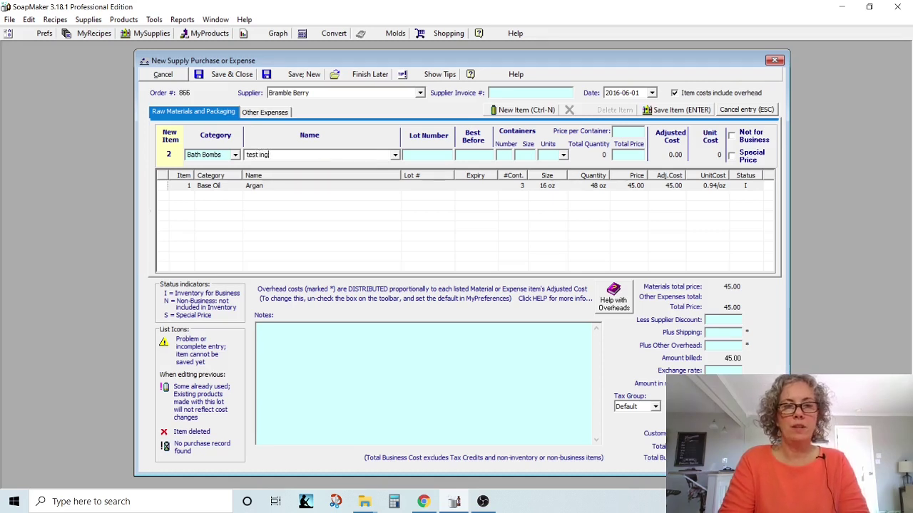
{"action": "key", "text": "Tab"}
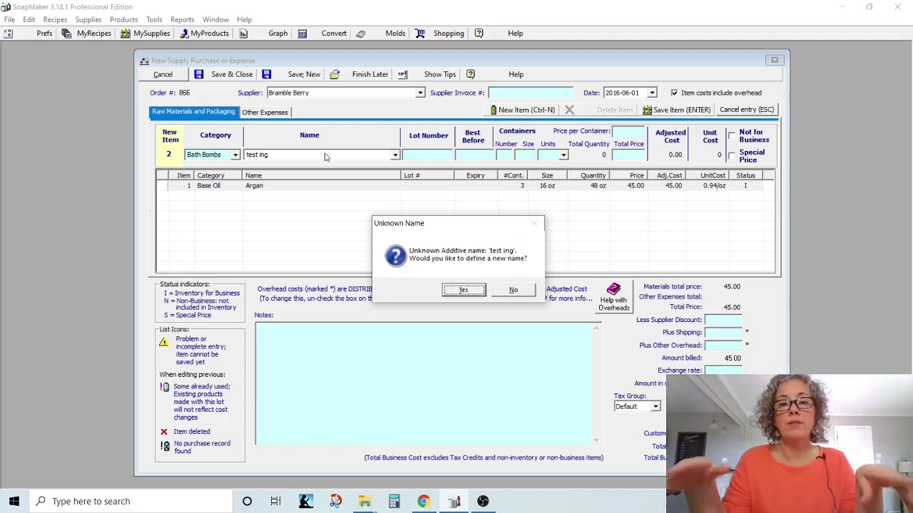
Confirm 'test ing' as a new additive name, keeping Bath Bombs as its category.
{"action": "left_click", "coordinate": [463, 289]}
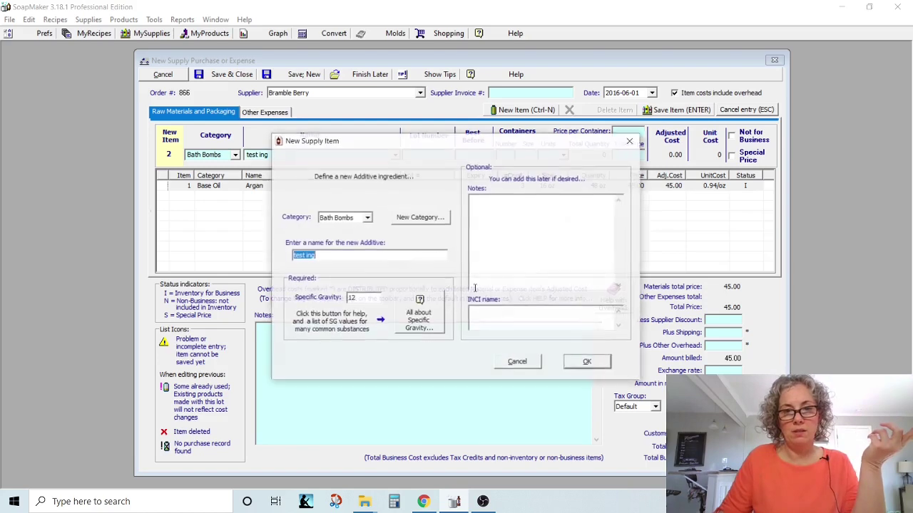
{"action": "left_click", "coordinate": [367, 217]}
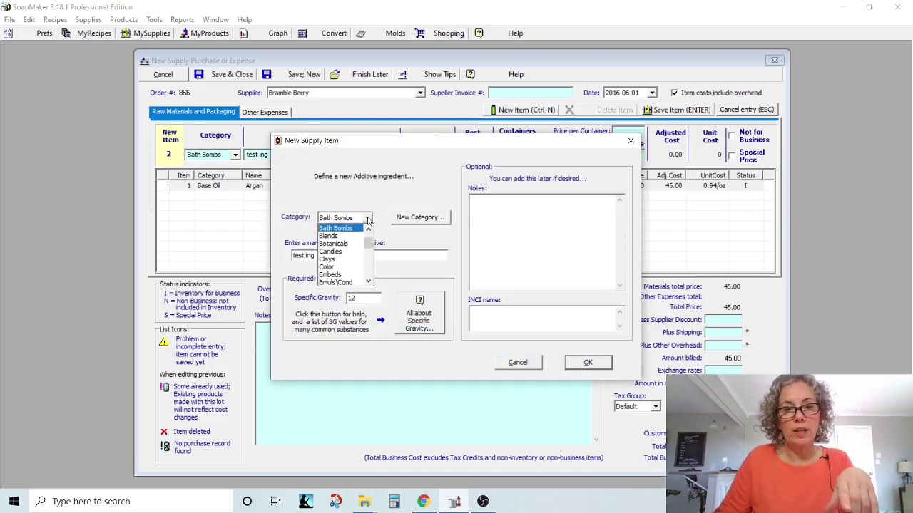
{"action": "left_click", "coordinate": [367, 218]}
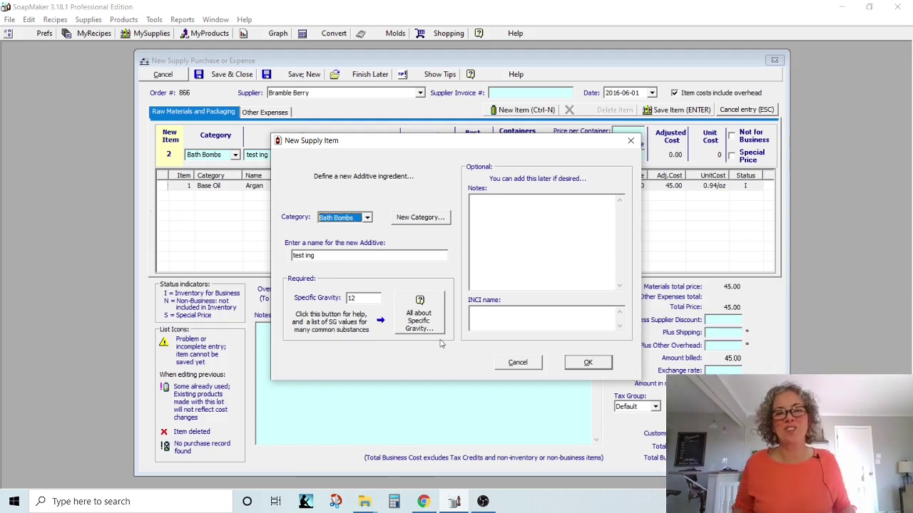
{"action": "left_click", "coordinate": [547, 209]}
{"action": "left_click", "coordinate": [524, 310]}
{"action": "left_click", "coordinate": [588, 363]}
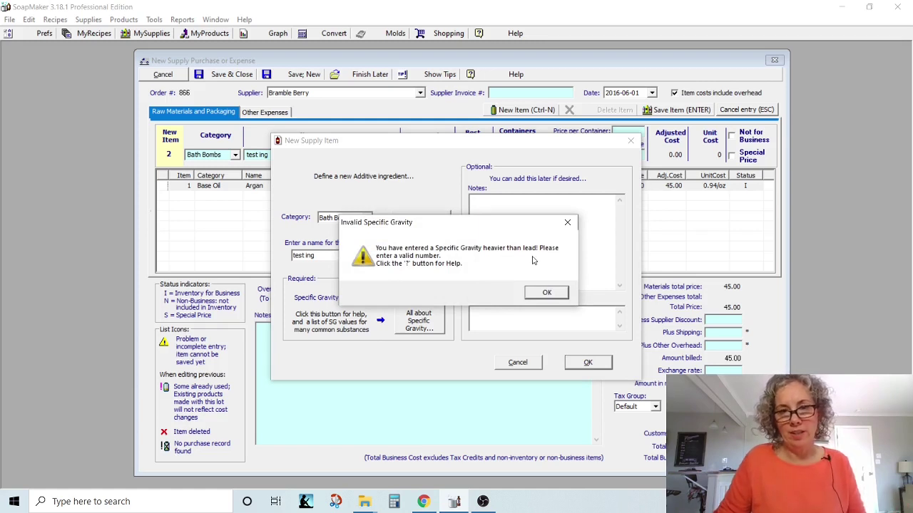
Set the new additive's specific gravity to 1 and finish the definition.
{"action": "left_click", "coordinate": [542, 292]}
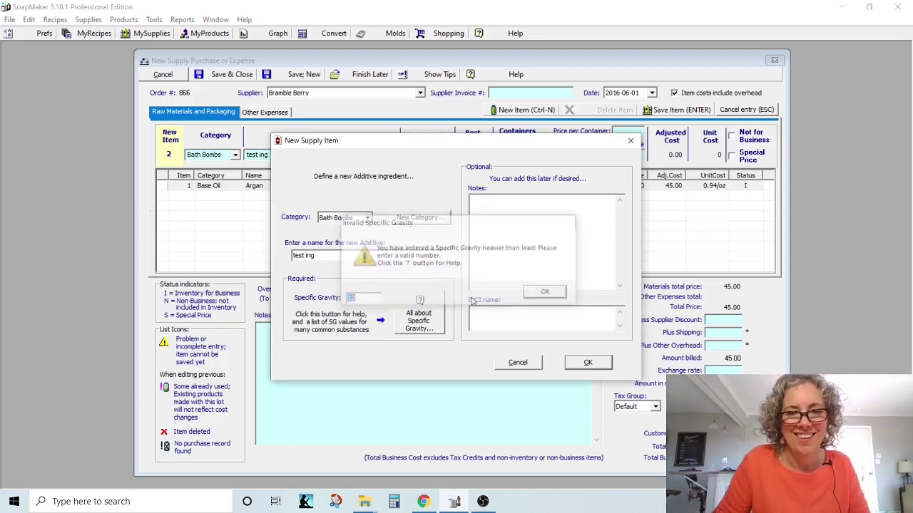
{"action": "type", "text": "1"}
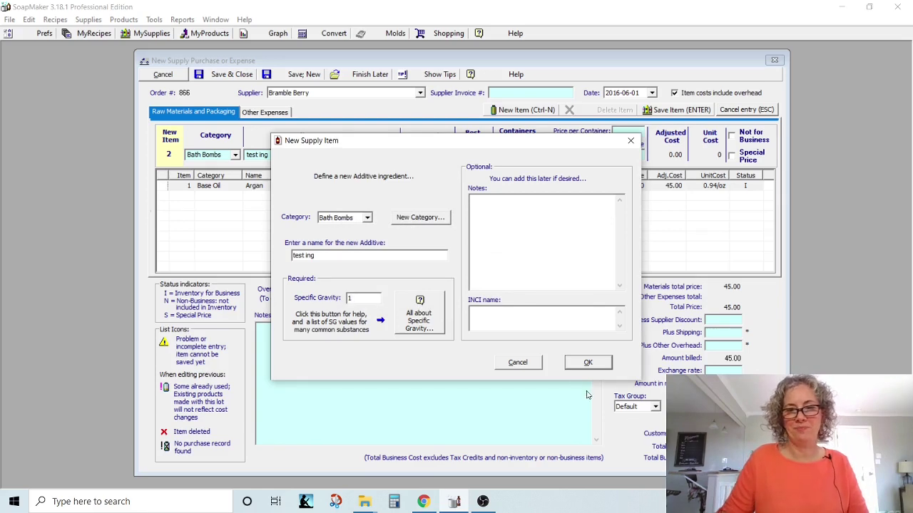
{"action": "left_click", "coordinate": [586, 362]}
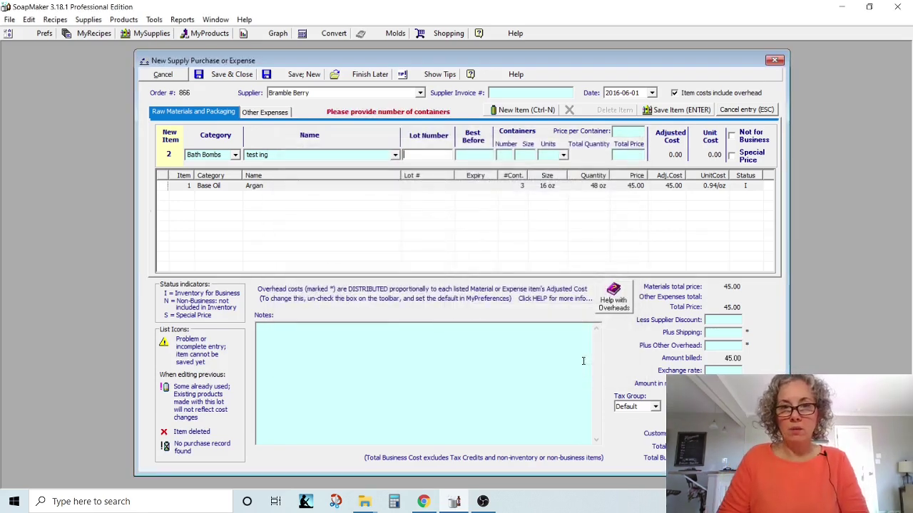
Enter 1 container of 16 oz at 5.00 for the 'test ing' line and save it.
{"action": "key", "text": "Tab"}
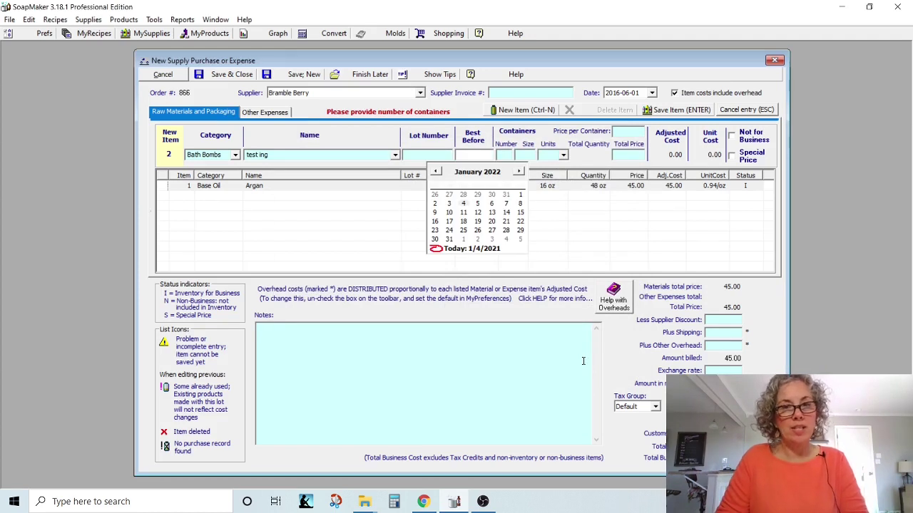
{"action": "key", "text": "Tab"}
{"action": "type", "text": "1"}
{"action": "key", "text": "Tab"}
{"action": "type", "text": "16"}
{"action": "key", "text": "Tab"}
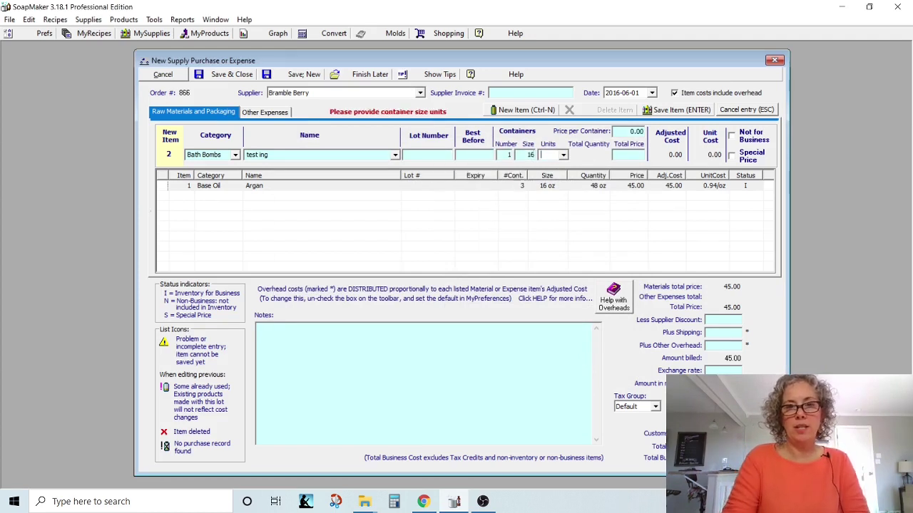
{"action": "type", "text": "oz"}
{"action": "key", "text": "Tab"}
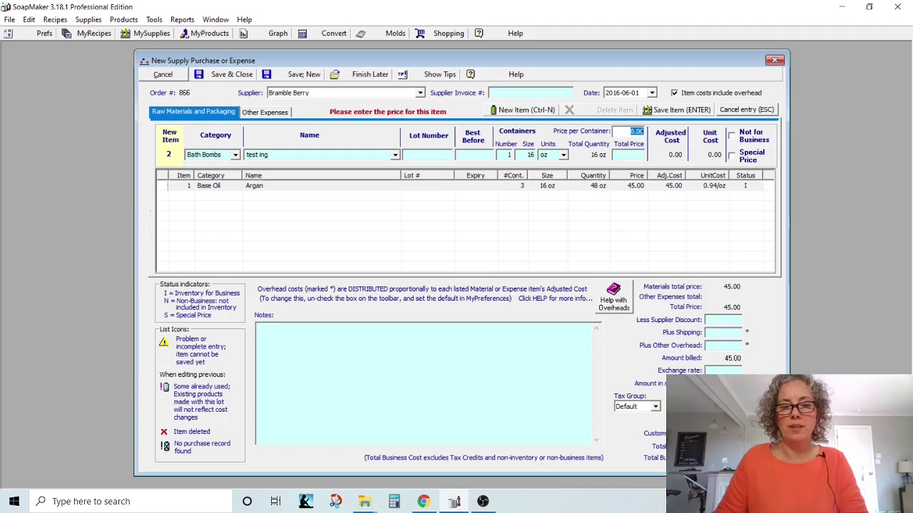
{"action": "type", "text": "5"}
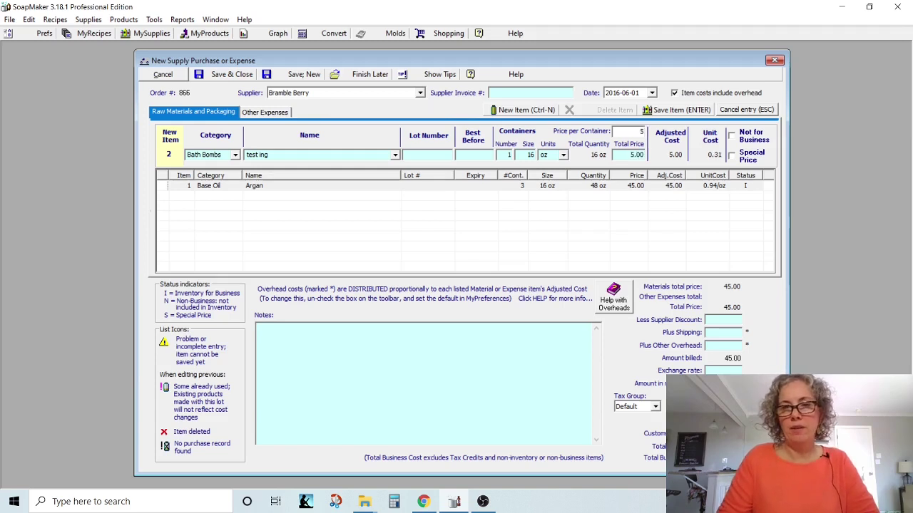
{"action": "key", "text": "Return"}
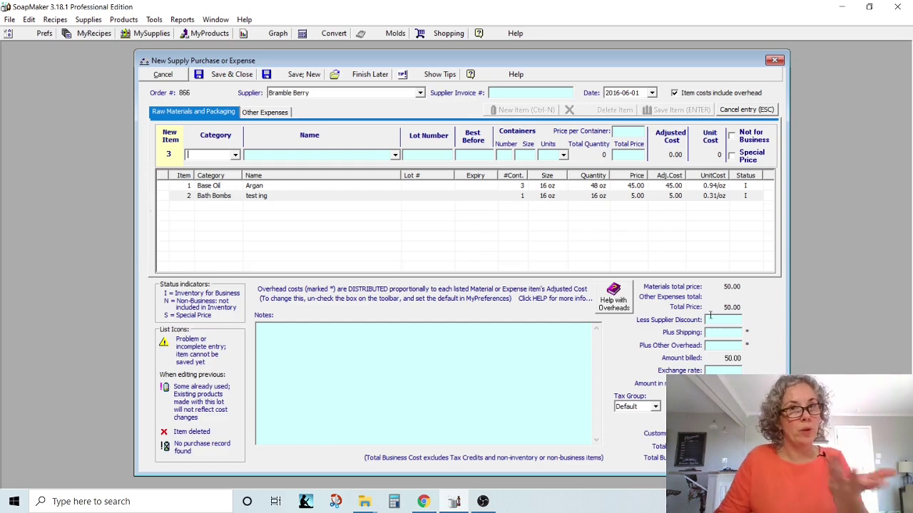
Open the Date calendar on the purchase form.
{"action": "left_click", "coordinate": [651, 94]}
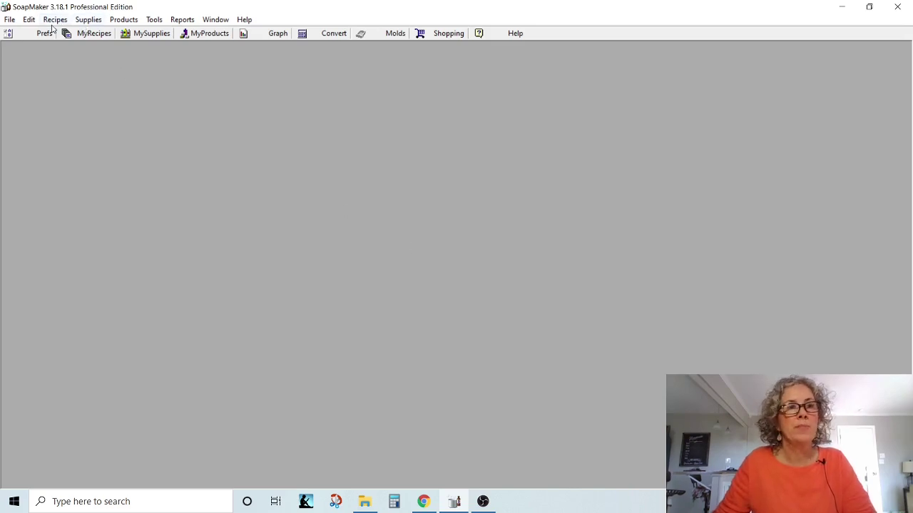
Start a new supply purchase with Amazon as the supplier.
{"action": "left_click", "coordinate": [88, 22]}
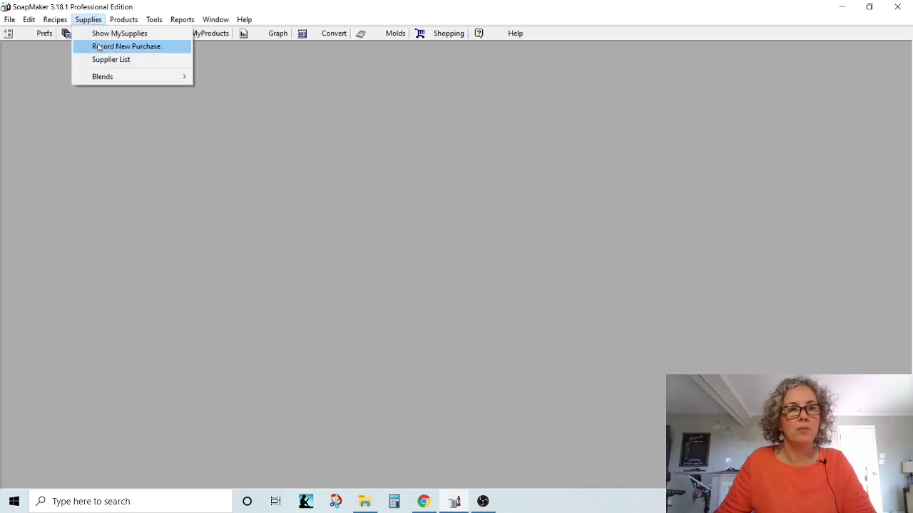
{"action": "left_click", "coordinate": [99, 47]}
{"action": "left_click_drag", "start_coordinate": [410, 62], "coordinate": [314, 62]}
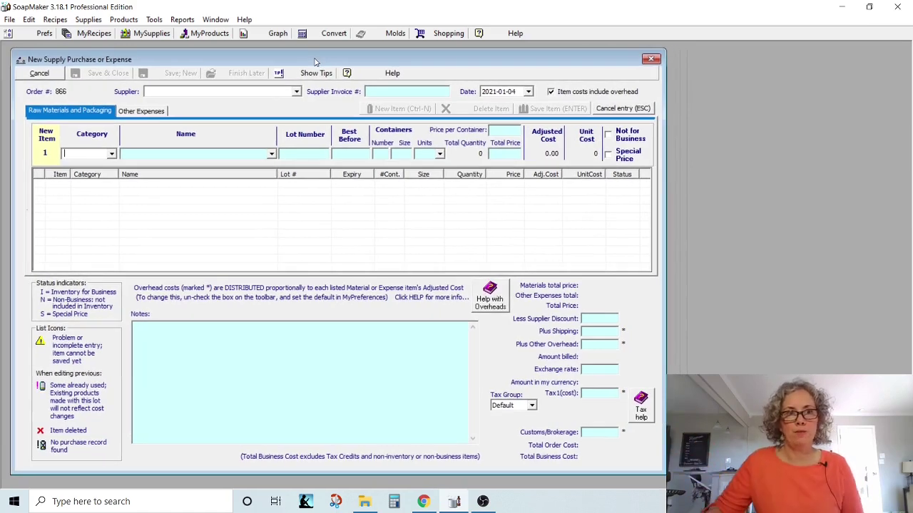
{"action": "left_click", "coordinate": [295, 92]}
{"action": "left_click", "coordinate": [153, 100]}
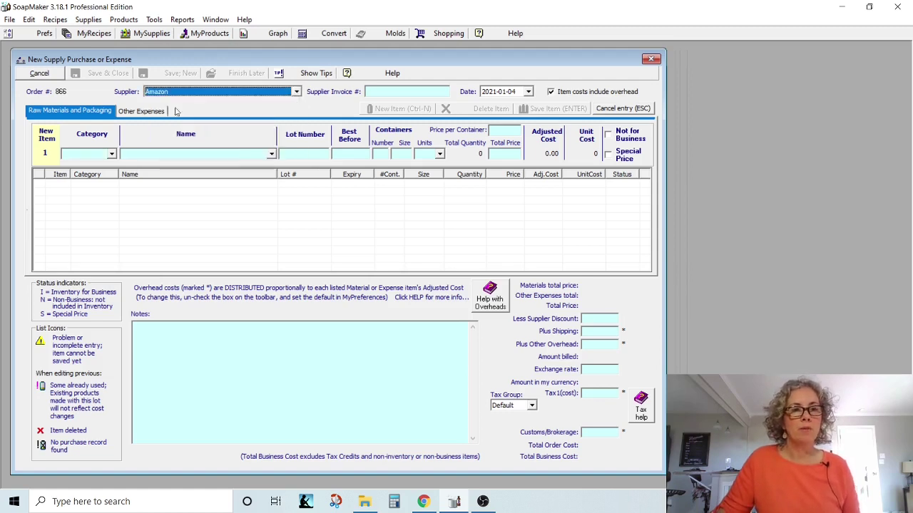
Set the first material to category Base Oil, name Almond.
{"action": "left_click", "coordinate": [90, 154]}
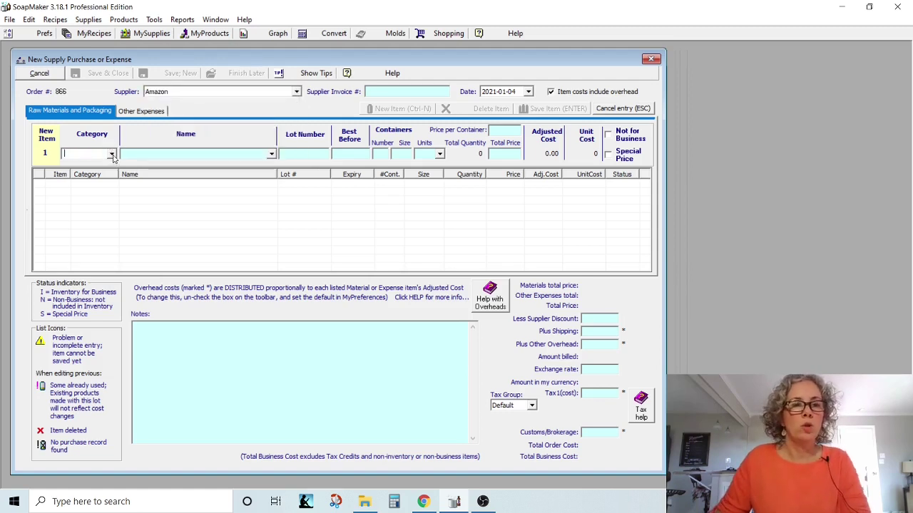
{"action": "left_click", "coordinate": [112, 155]}
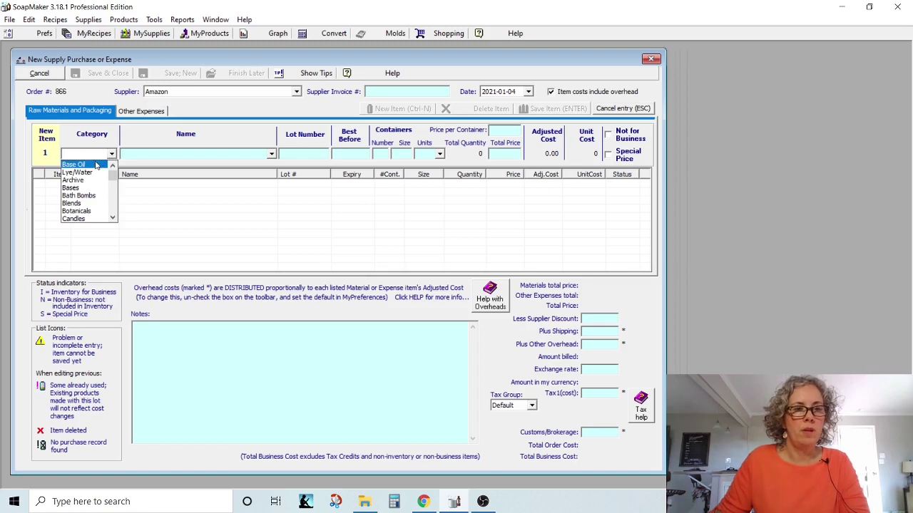
{"action": "left_click", "coordinate": [96, 165]}
{"action": "left_click", "coordinate": [271, 154]}
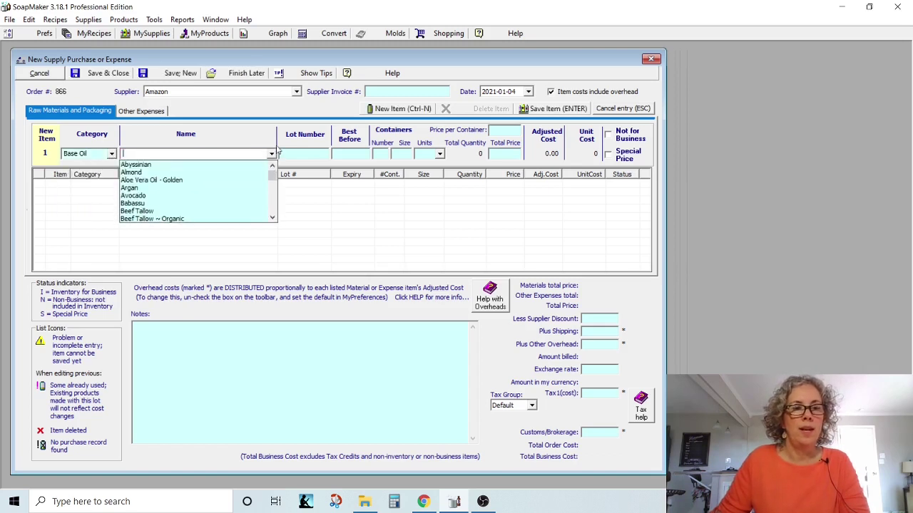
{"action": "left_click", "coordinate": [138, 173]}
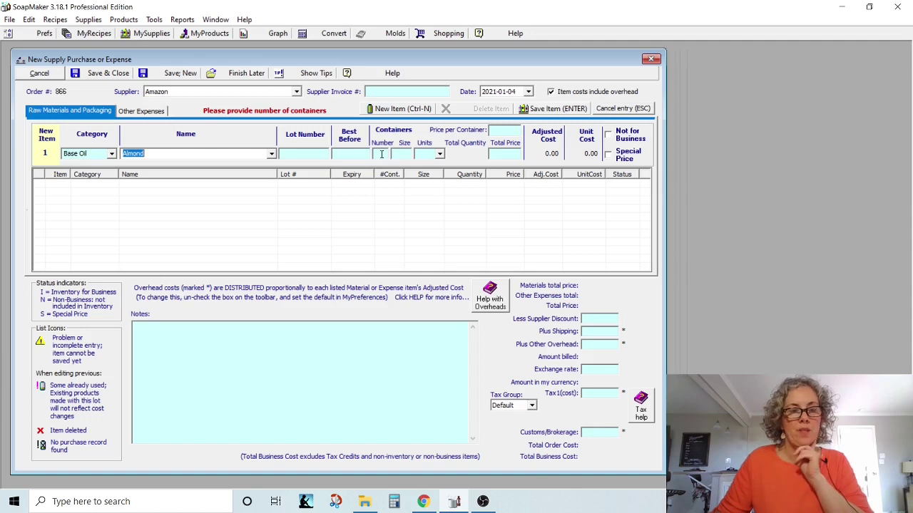
Enter one 16 oz Almond container at 12.00 and save the line.
{"action": "left_click", "coordinate": [382, 154]}
{"action": "type", "text": "1"}
{"action": "key", "text": "Tab"}
{"action": "type", "text": "16"}
{"action": "key", "text": "Tab"}
{"action": "type", "text": "oz"}
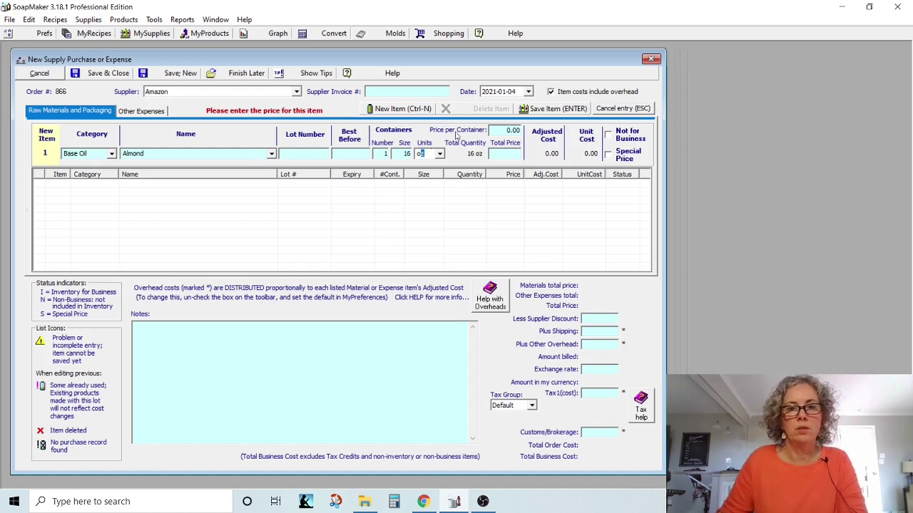
{"action": "left_click_drag", "start_coordinate": [492, 132], "coordinate": [528, 130]}
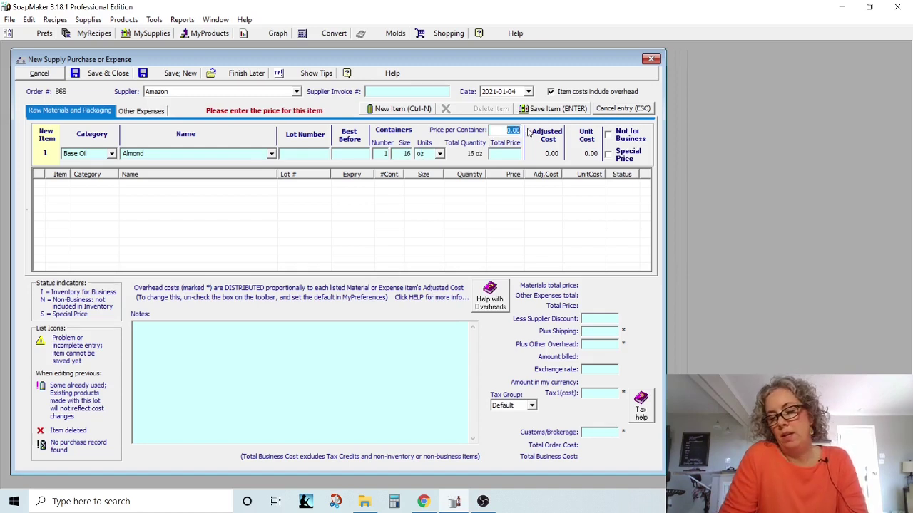
{"action": "type", "text": "12.00"}
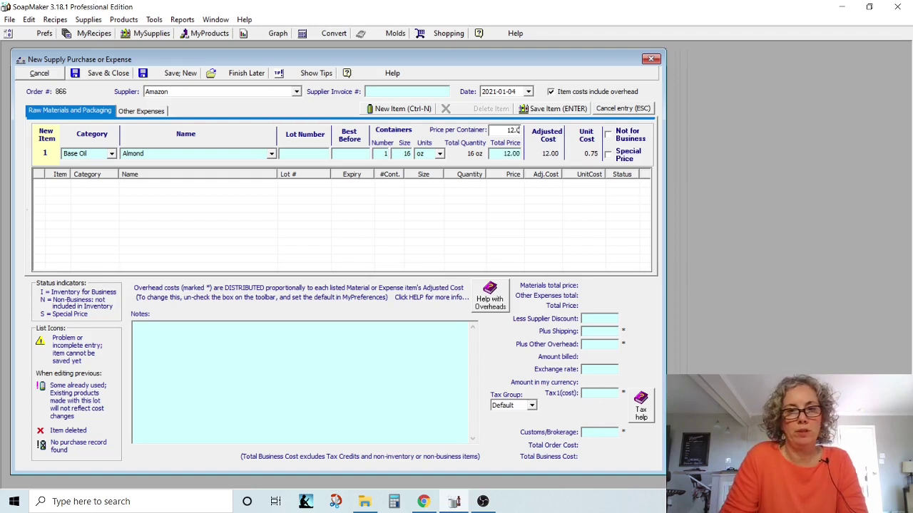
{"action": "key", "text": "Return"}
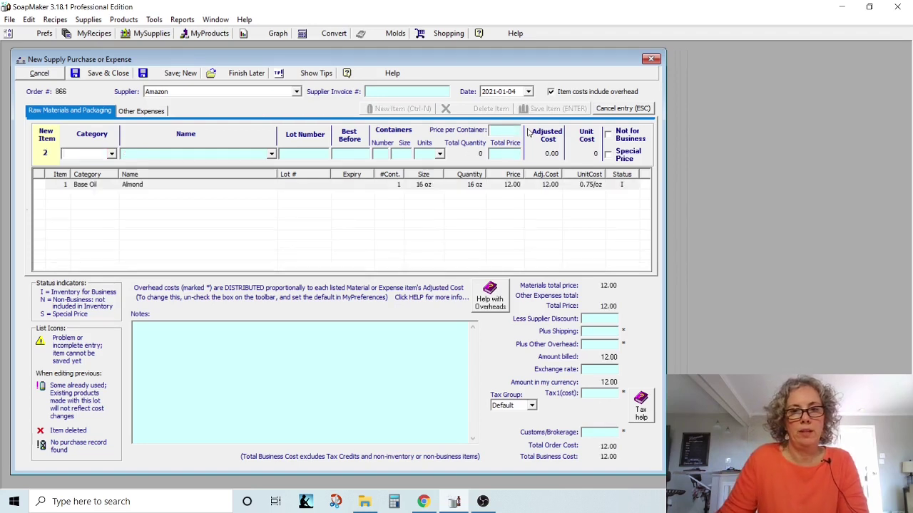
Date the order January 1, 2021 and choose Tools as the Other Expenses category.
{"action": "left_click", "coordinate": [528, 91]}
{"action": "left_click", "coordinate": [561, 131]}
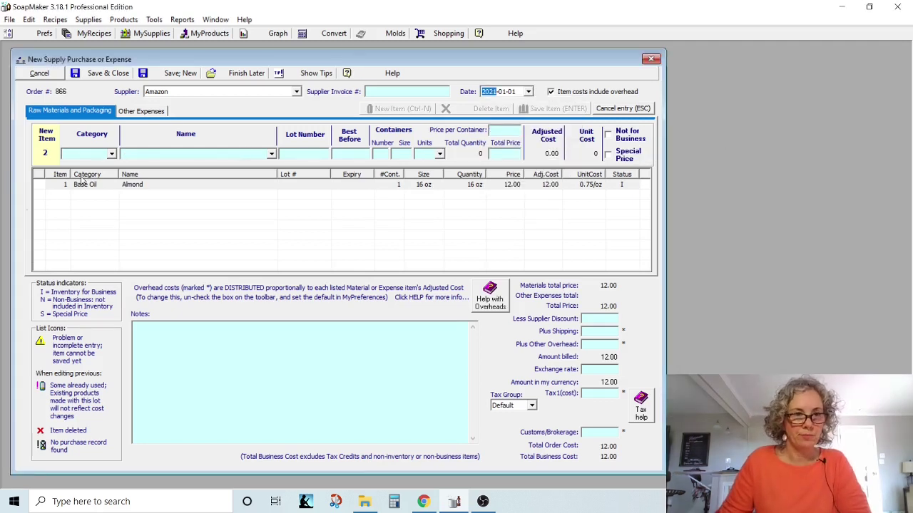
{"action": "left_click", "coordinate": [130, 112]}
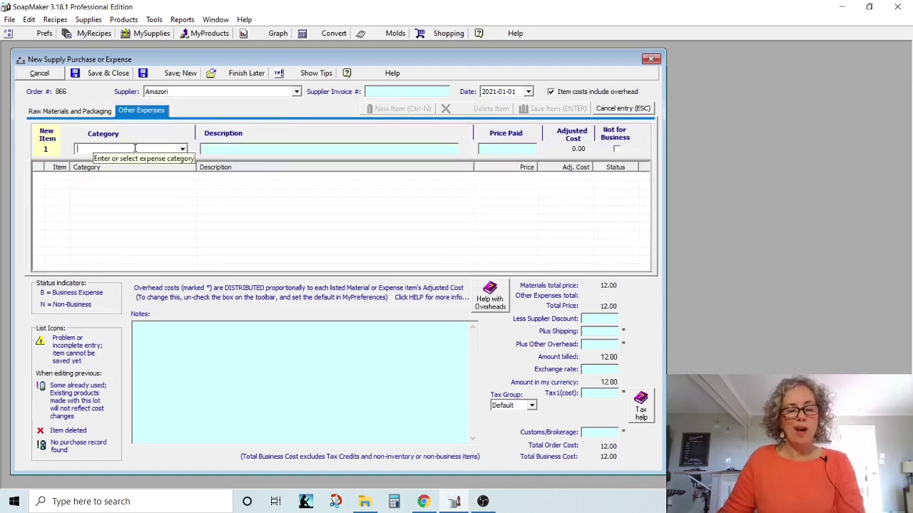
{"action": "left_click", "coordinate": [183, 149]}
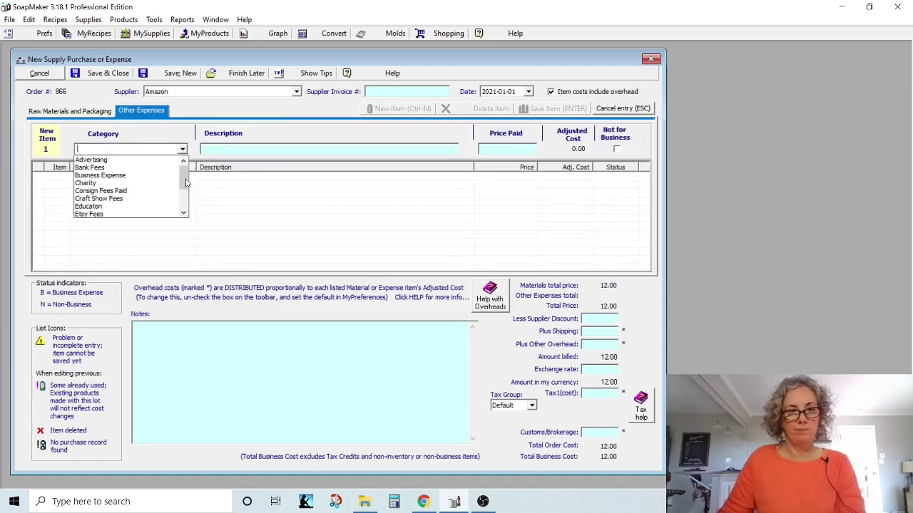
{"action": "left_click_drag", "start_coordinate": [185, 183], "coordinate": [184, 201]}
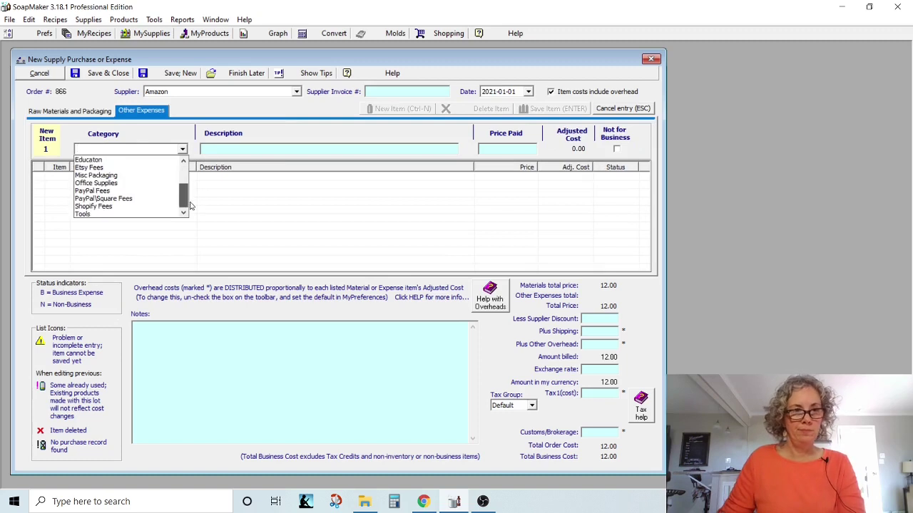
{"action": "left_click", "coordinate": [90, 215]}
Describe the expense as 'mold - silicone heart' at 8.00 and save it.
{"action": "left_click", "coordinate": [214, 149]}
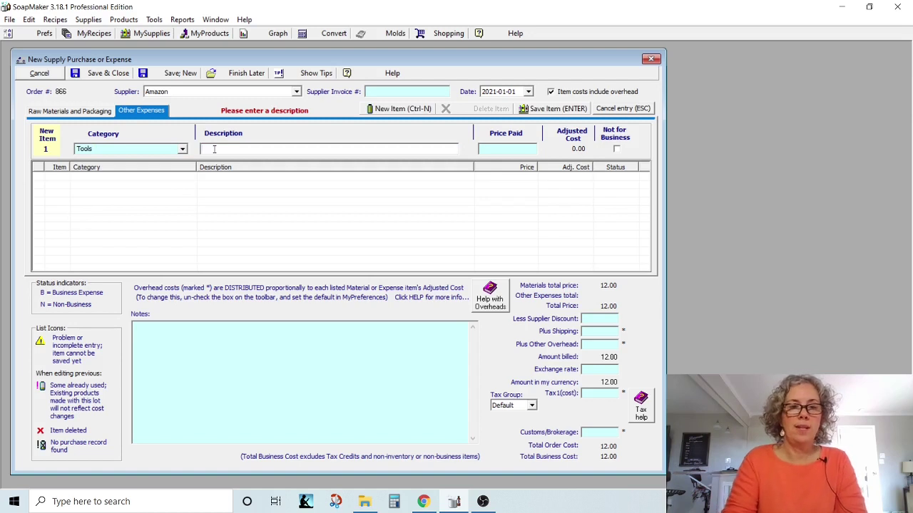
{"action": "type", "text": "mold -"}
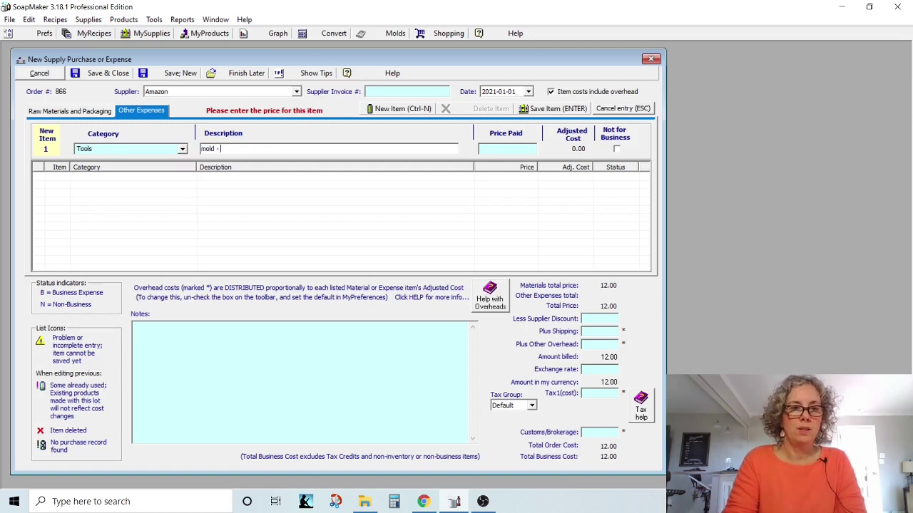
{"action": "type", "text": " silicone heart"}
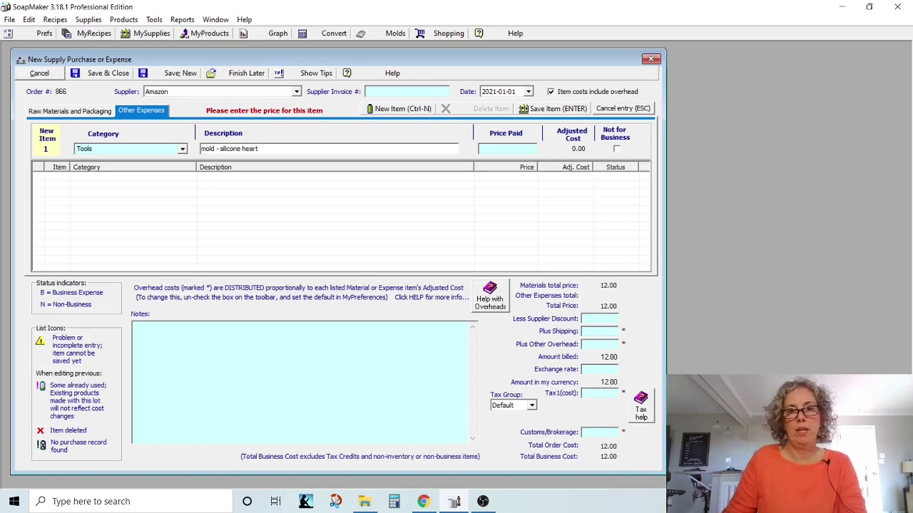
{"action": "key", "text": "Tab"}
{"action": "type", "text": "8"}
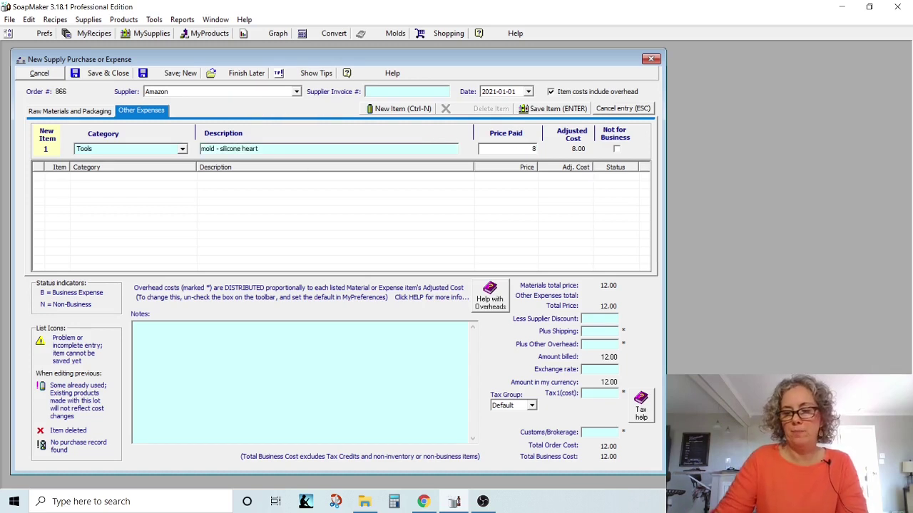
{"action": "type", "text": ".00"}
{"action": "key", "text": "Return"}
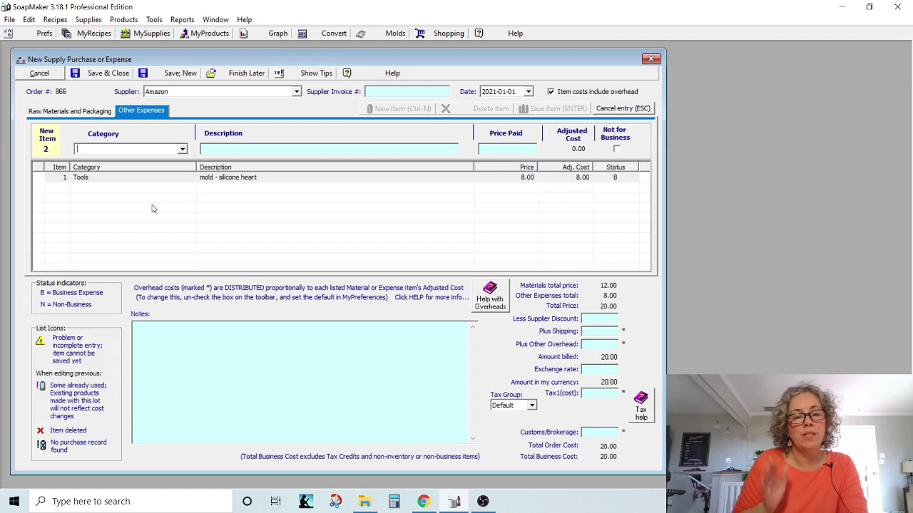
Enter 2 in Plus Shipping and .75 in Tax1, bringing the total to 22.75.
{"action": "left_click", "coordinate": [591, 332]}
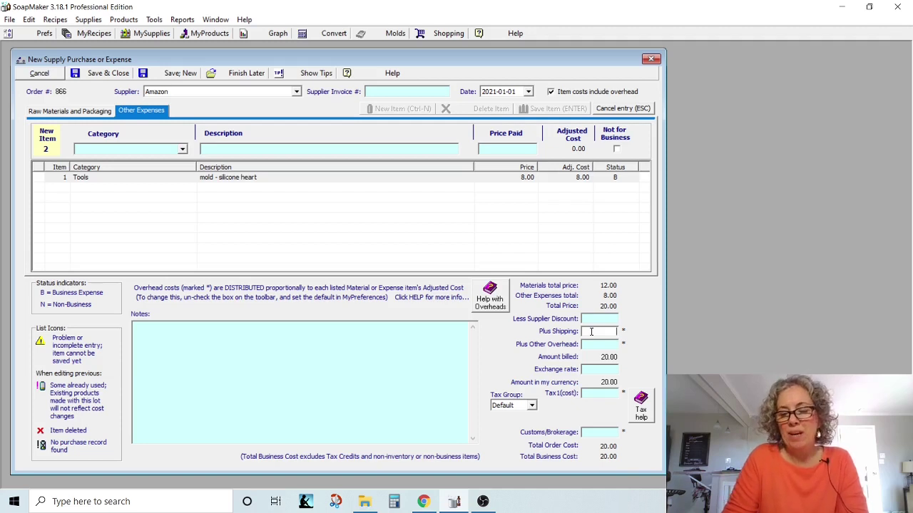
{"action": "type", "text": "2."}
{"action": "key", "text": "Tab"}
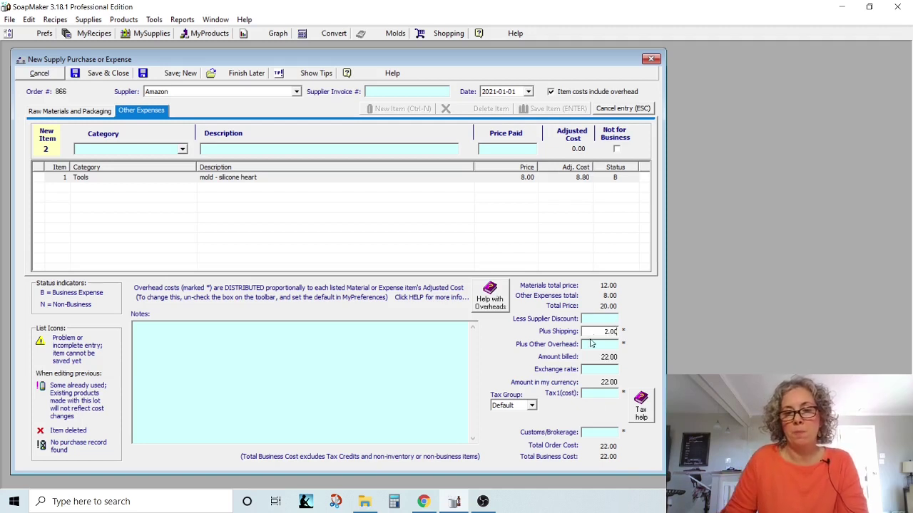
{"action": "left_click", "coordinate": [601, 396]}
{"action": "type", "text": ".75"}
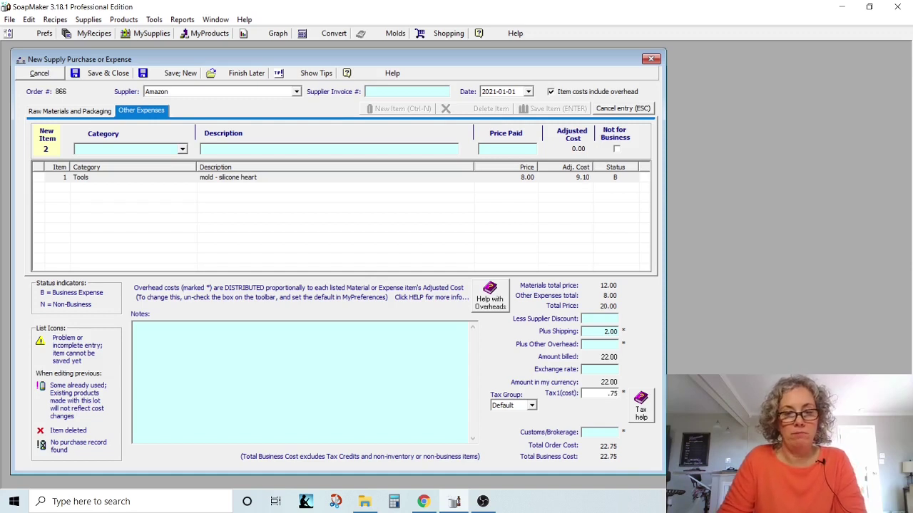
{"action": "key", "text": "Tab"}
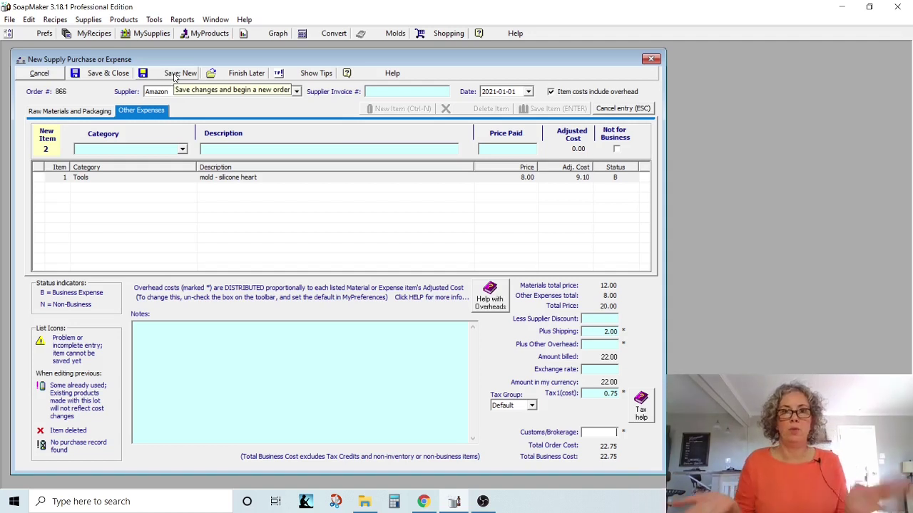
On Raw Materials and Packaging, set supplier Flaming Candle and date January 4, 2021.
{"action": "left_click", "coordinate": [69, 111]}
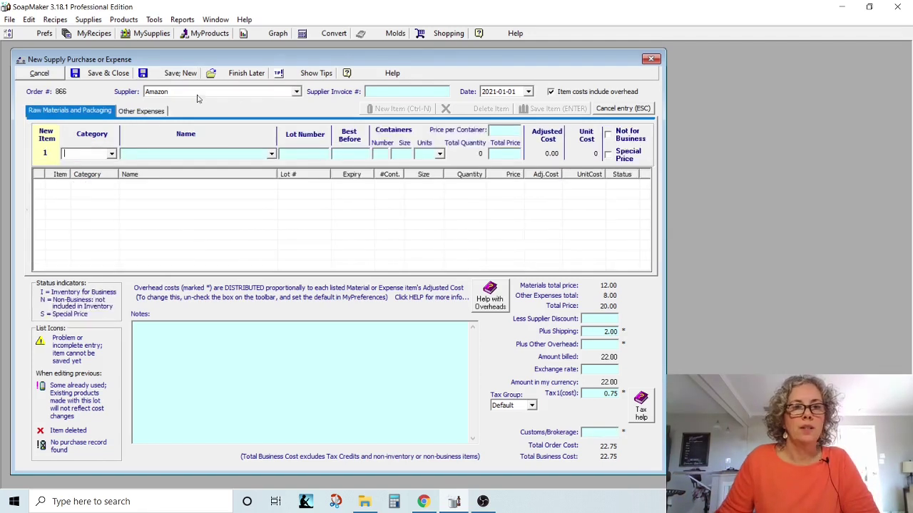
{"action": "left_click", "coordinate": [297, 93]}
{"action": "scroll", "coordinate": [266, 142], "scroll_direction": "down", "scroll_amount": 3}
{"action": "scroll", "coordinate": [266, 142], "scroll_direction": "down", "scroll_amount": 3}
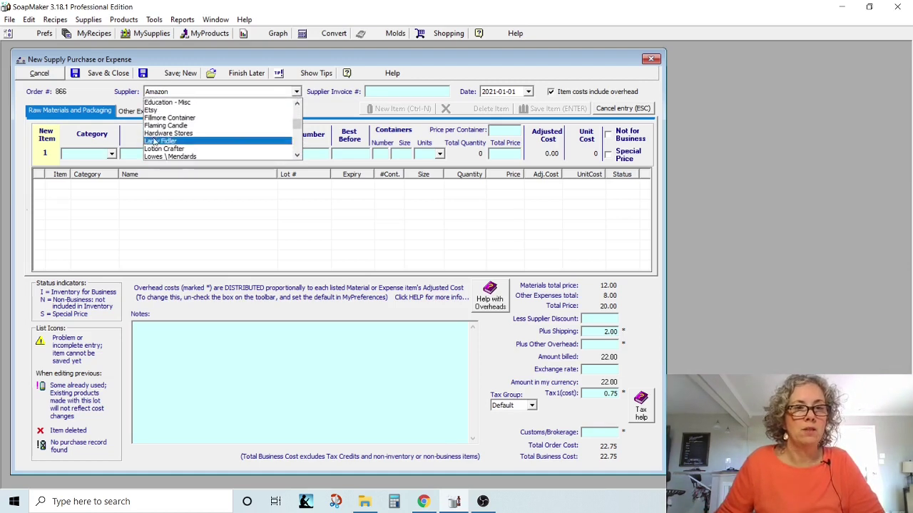
{"action": "left_click", "coordinate": [151, 126]}
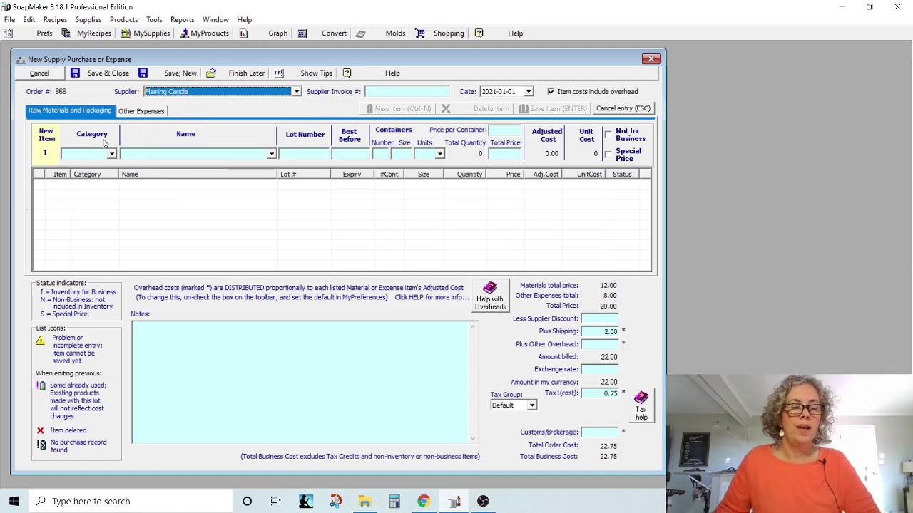
{"action": "left_click", "coordinate": [528, 91]}
{"action": "left_click", "coordinate": [504, 139]}
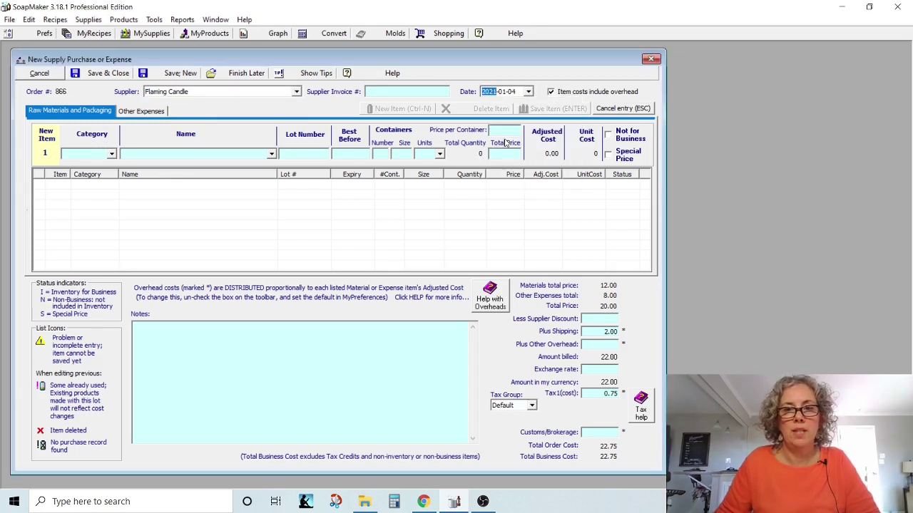
Set the first line's category to FO Candles and list its fragrance names.
{"action": "left_click", "coordinate": [112, 155]}
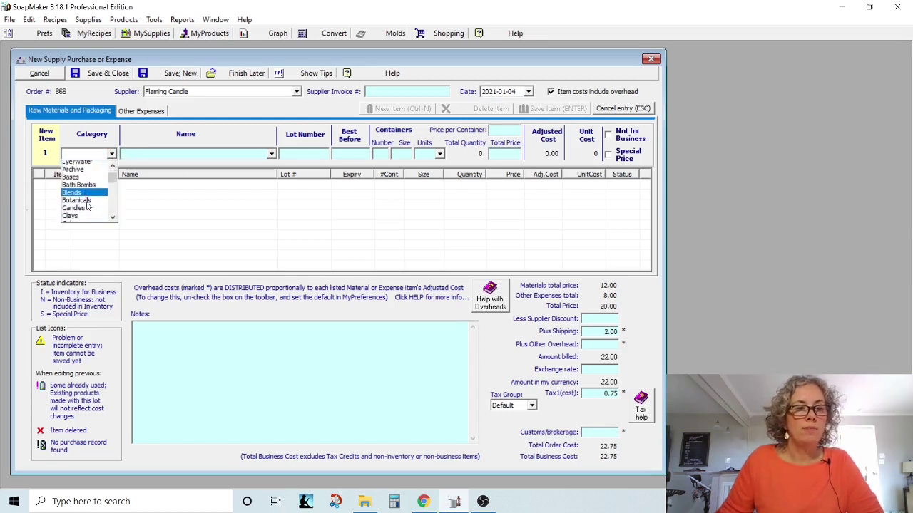
{"action": "scroll", "coordinate": [87, 207], "scroll_direction": "down", "scroll_amount": 4}
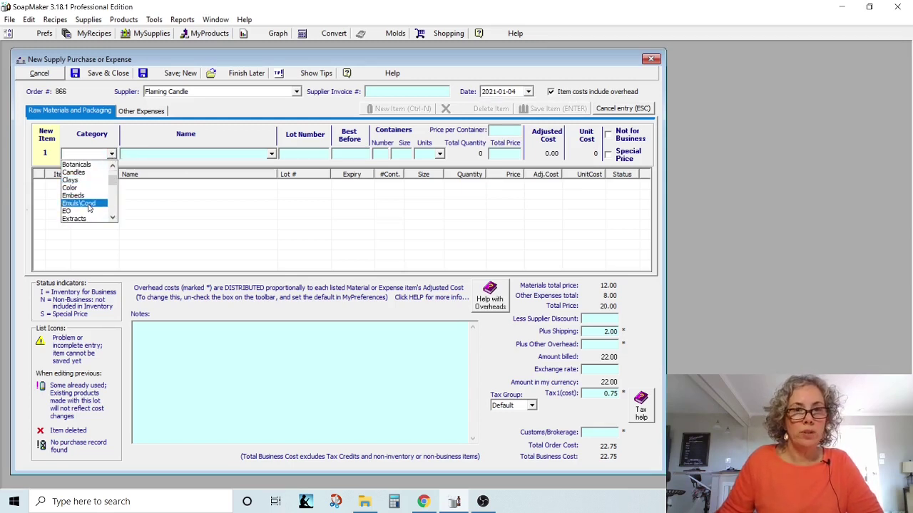
{"action": "scroll", "coordinate": [87, 210], "scroll_direction": "down", "scroll_amount": 3}
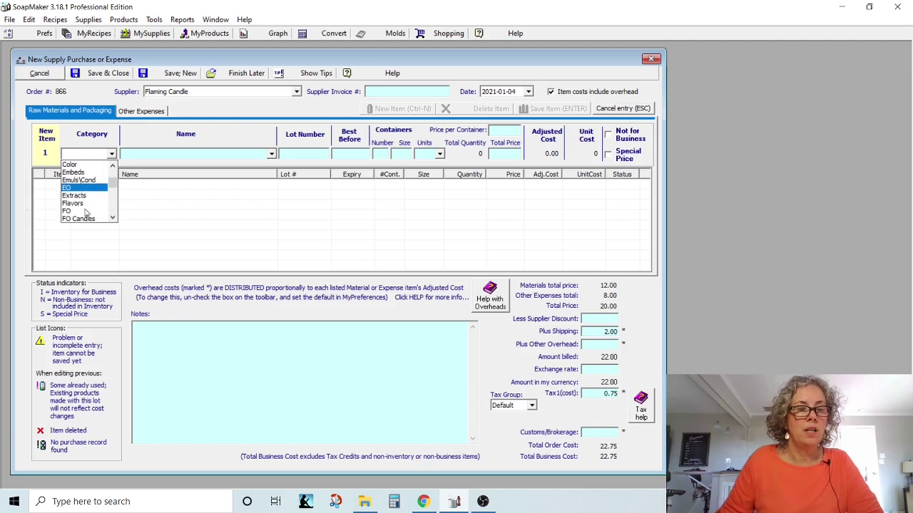
{"action": "scroll", "coordinate": [85, 210], "scroll_direction": "down", "scroll_amount": 3}
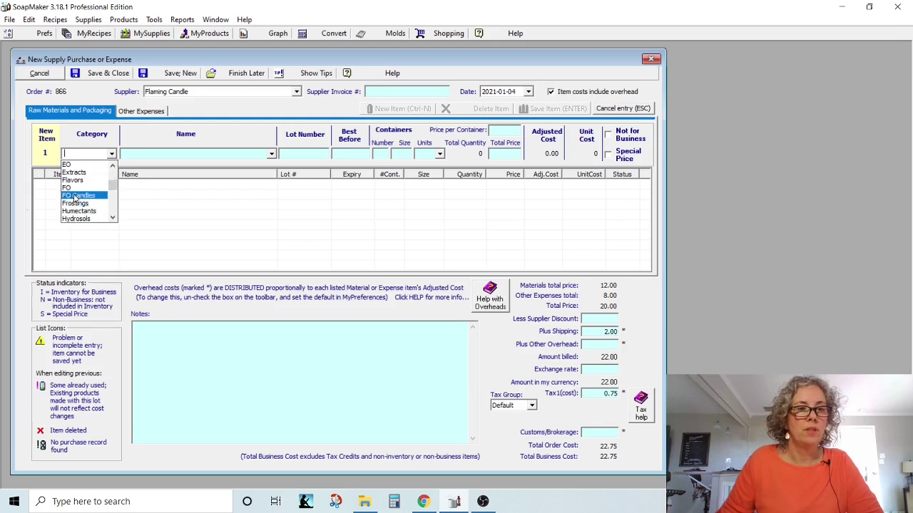
{"action": "scroll", "coordinate": [85, 199], "scroll_direction": "up", "scroll_amount": 1}
{"action": "scroll", "coordinate": [100, 197], "scroll_direction": "down", "scroll_amount": 1}
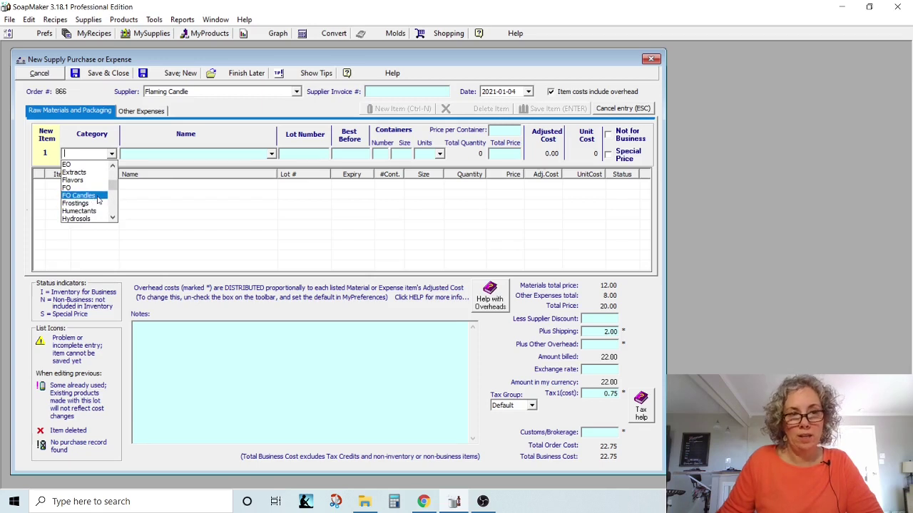
{"action": "left_click", "coordinate": [98, 197]}
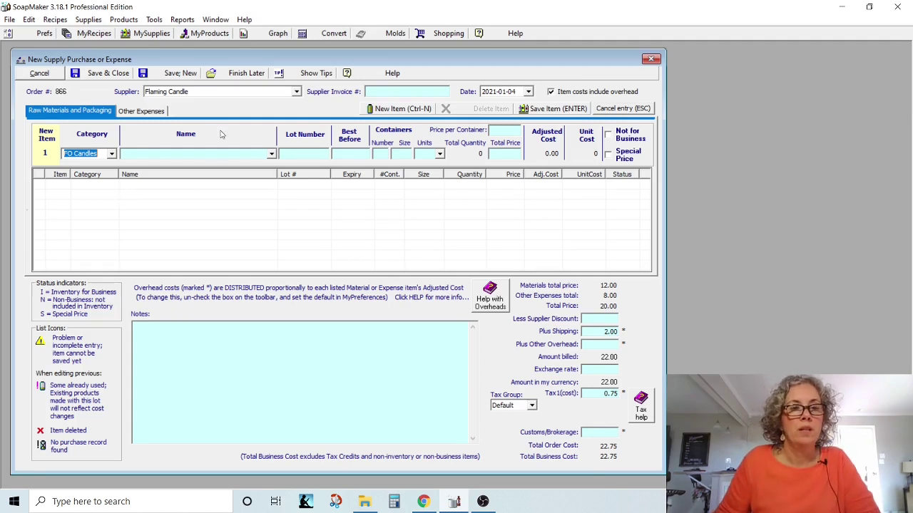
{"action": "left_click", "coordinate": [271, 154]}
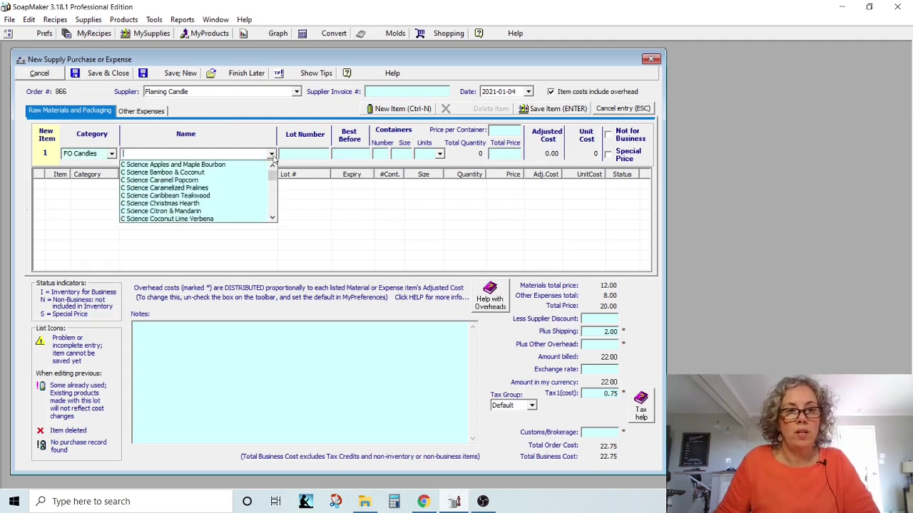
Pick Caribbean Teakwood, then reopen the fragrance list and scroll toward the FC names.
{"action": "left_click", "coordinate": [148, 200]}
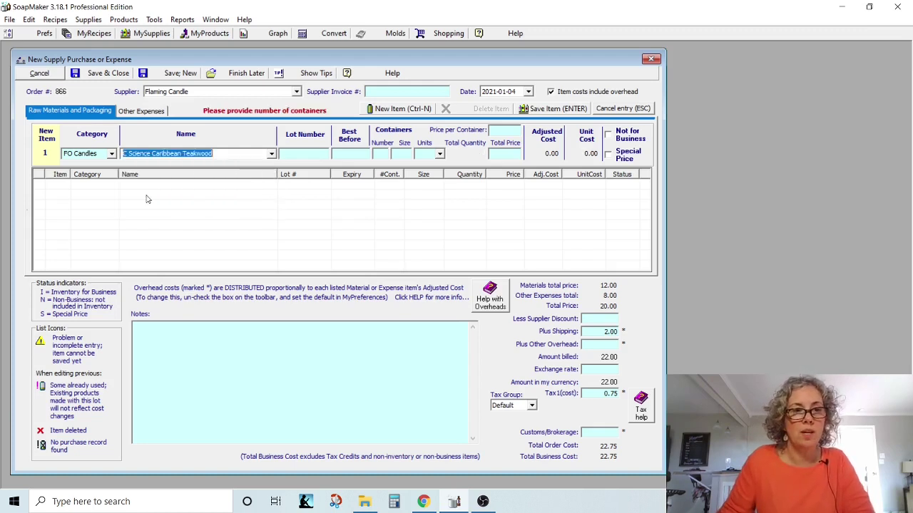
{"action": "left_click", "coordinate": [271, 154]}
{"action": "scroll", "coordinate": [234, 188], "scroll_direction": "down", "scroll_amount": 6}
{"action": "scroll", "coordinate": [210, 202], "scroll_direction": "down", "scroll_amount": 3}
{"action": "scroll", "coordinate": [208, 203], "scroll_direction": "down", "scroll_amount": 3}
{"action": "scroll", "coordinate": [207, 203], "scroll_direction": "down", "scroll_amount": 2}
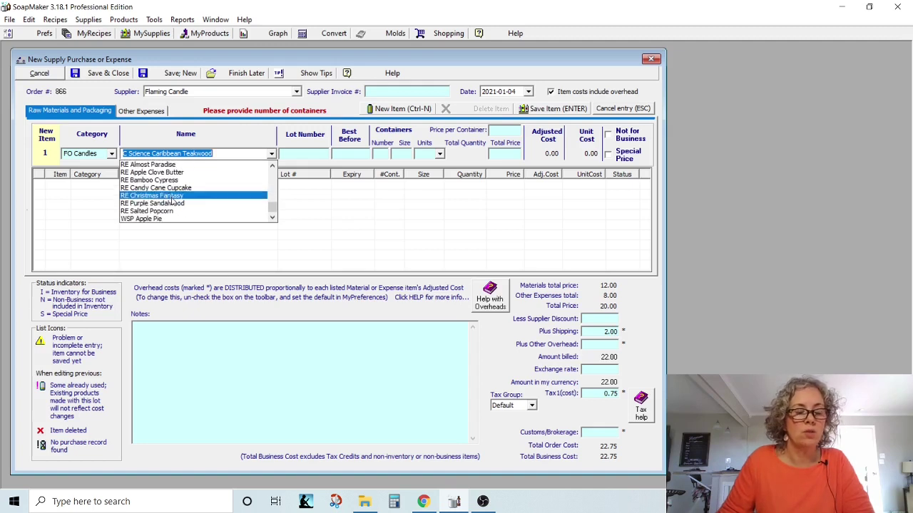
{"action": "scroll", "coordinate": [183, 205], "scroll_direction": "up", "scroll_amount": 3}
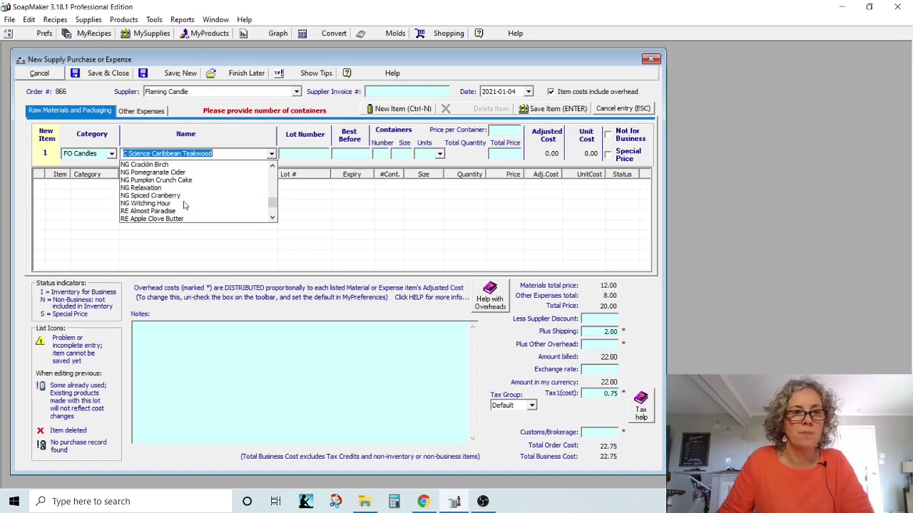
{"action": "scroll", "coordinate": [184, 205], "scroll_direction": "up", "scroll_amount": 1}
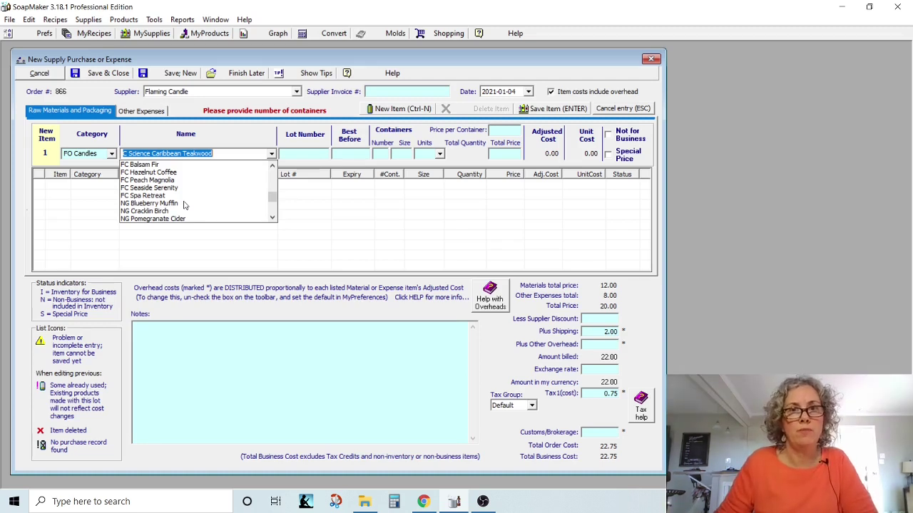
Add FC Balsam Fir as one 8 oz container at 11.00 and save it.
{"action": "left_click", "coordinate": [152, 165]}
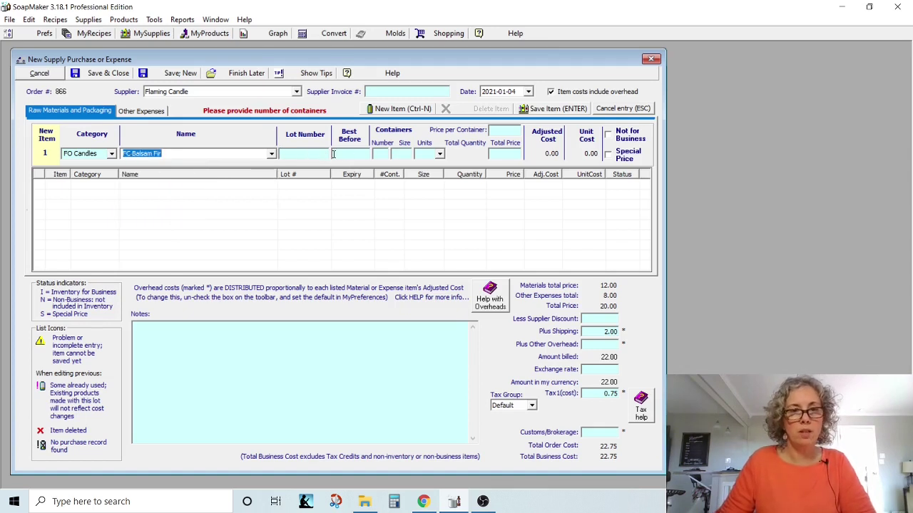
{"action": "left_click", "coordinate": [381, 153]}
{"action": "type", "text": "1"}
{"action": "key", "text": "Tab"}
{"action": "type", "text": "8"}
{"action": "key", "text": "Tab"}
{"action": "type", "text": "oz"}
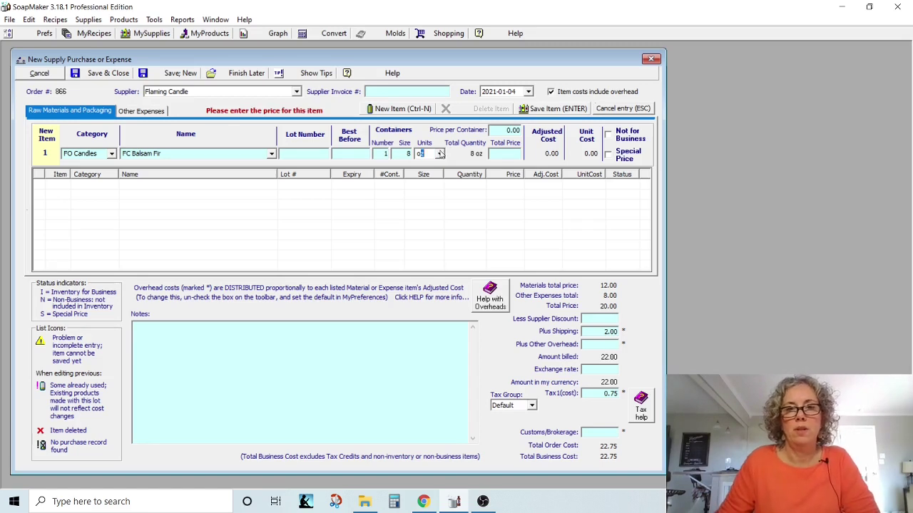
{"action": "left_click", "coordinate": [506, 153]}
{"action": "type", "text": "11"}
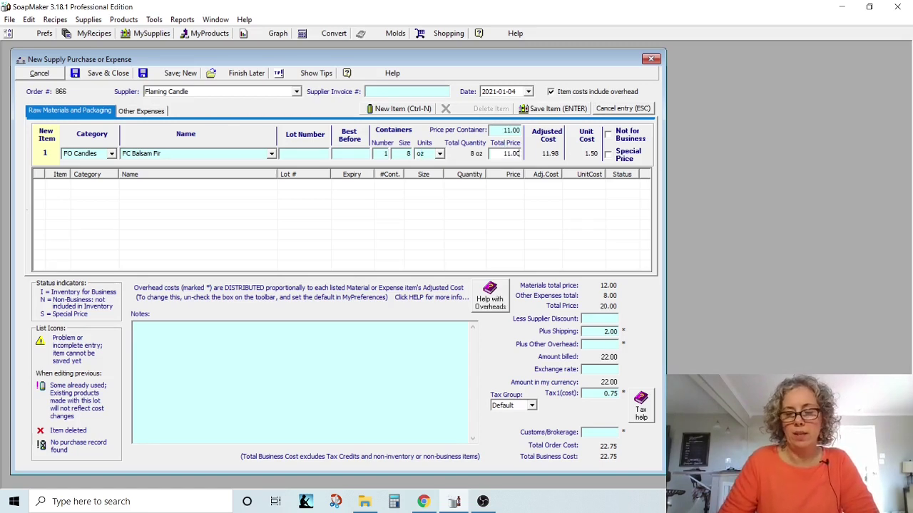
{"action": "key", "text": "Return"}
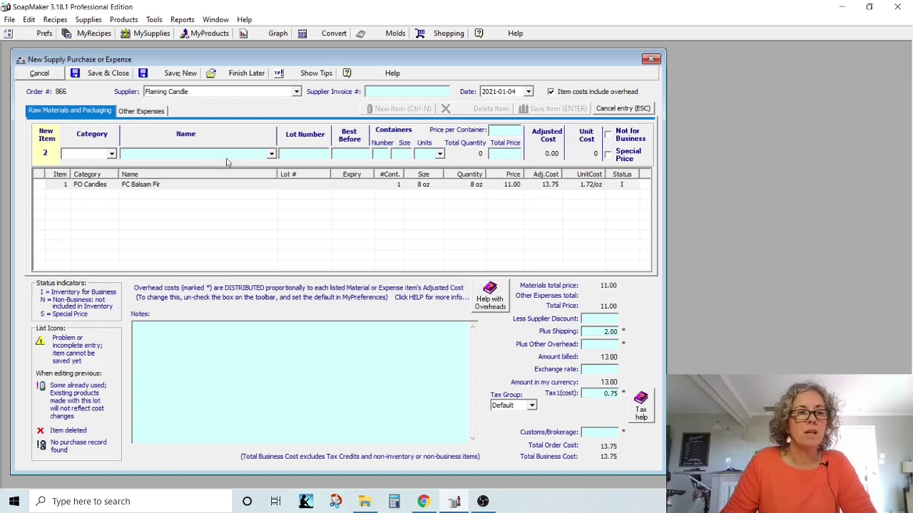
Set the second item to category Color, name TKB - Soapberry Purple.
{"action": "left_click", "coordinate": [112, 154]}
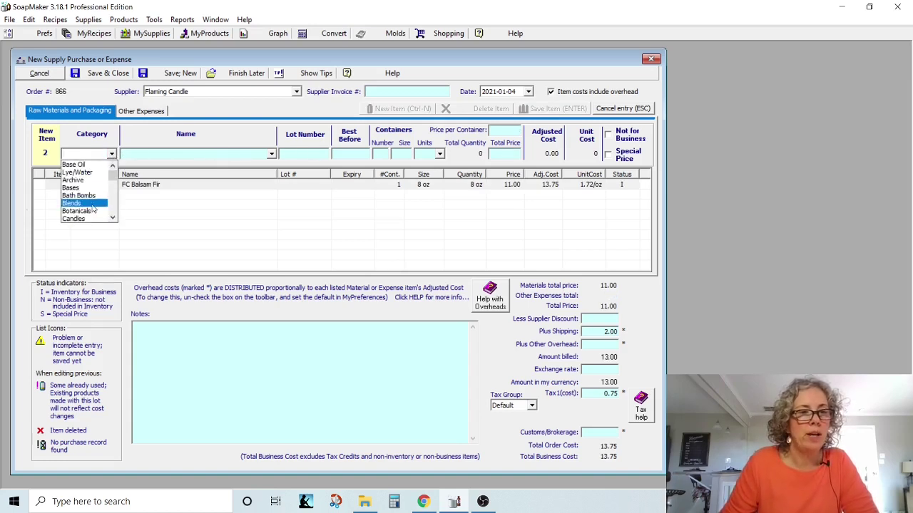
{"action": "scroll", "coordinate": [93, 208], "scroll_direction": "down", "scroll_amount": 3}
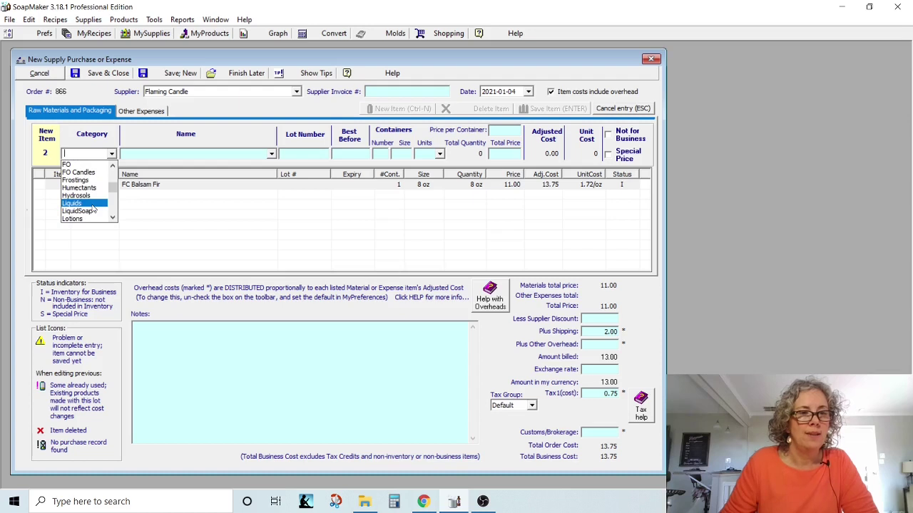
{"action": "scroll", "coordinate": [91, 207], "scroll_direction": "down", "scroll_amount": 2}
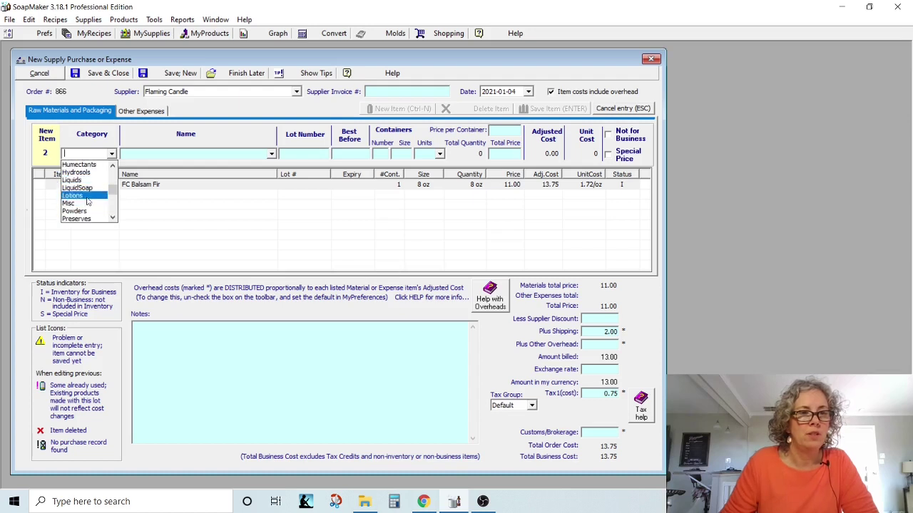
{"action": "scroll", "coordinate": [87, 202], "scroll_direction": "up", "scroll_amount": 3}
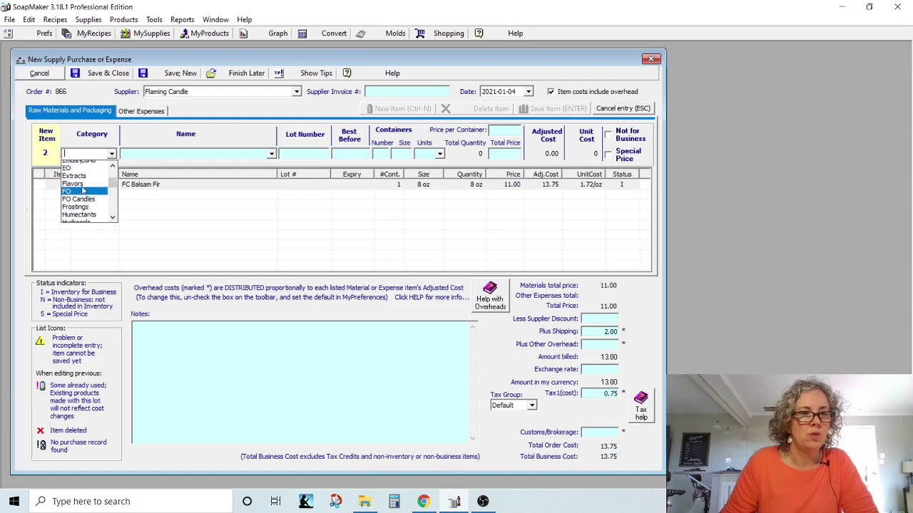
{"action": "scroll", "coordinate": [83, 189], "scroll_direction": "up", "scroll_amount": 5}
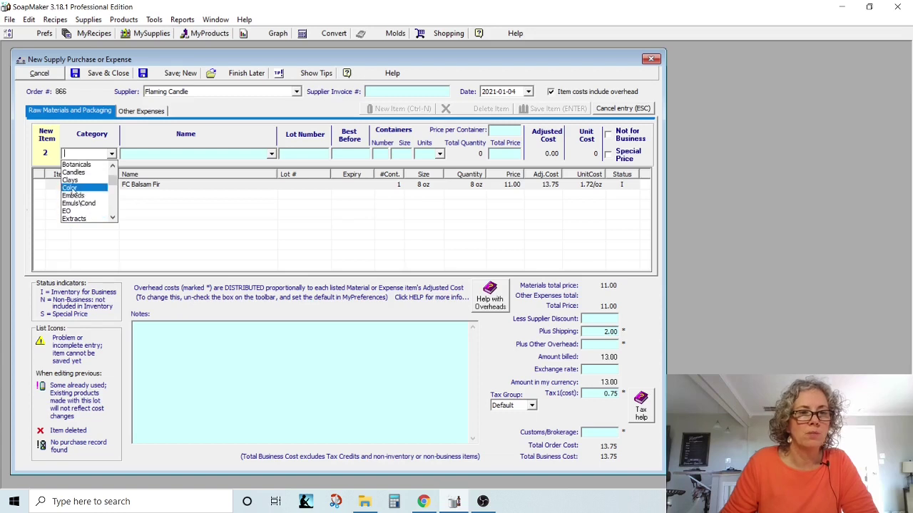
{"action": "left_click", "coordinate": [71, 189]}
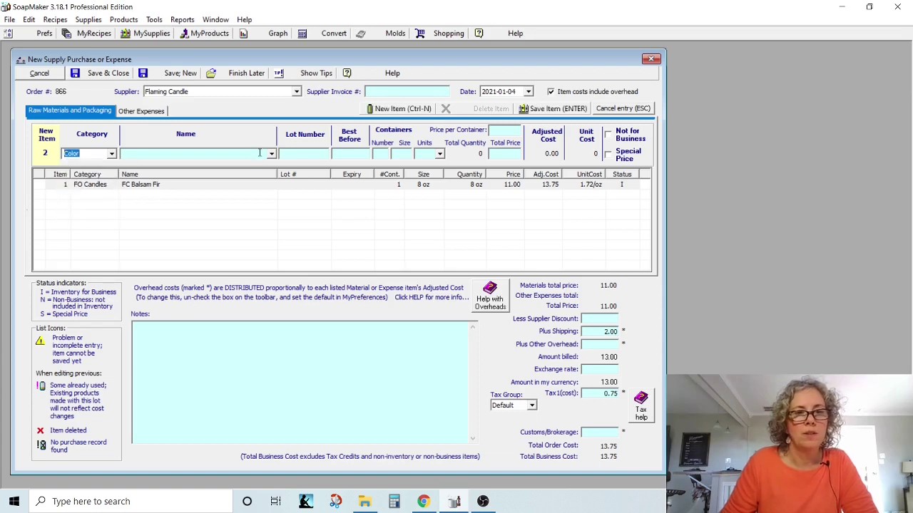
{"action": "left_click", "coordinate": [271, 154]}
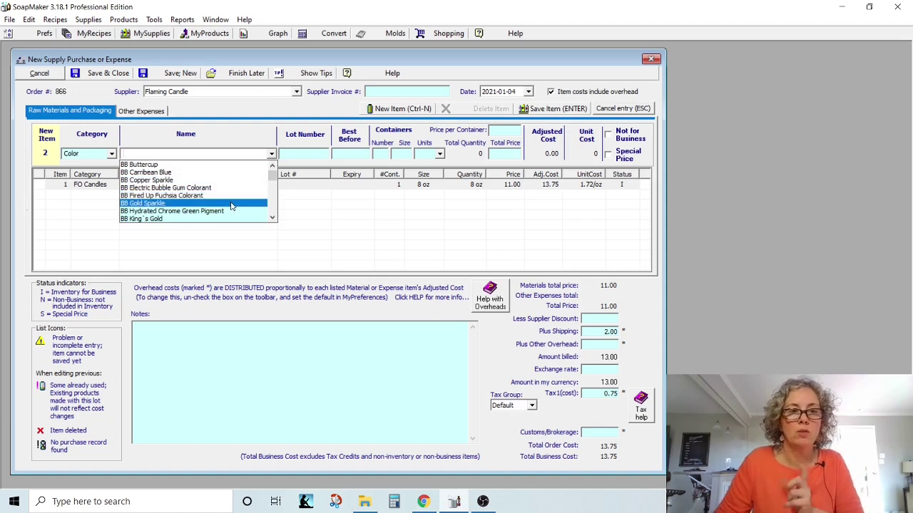
{"action": "scroll", "coordinate": [162, 191], "scroll_direction": "down", "scroll_amount": 10}
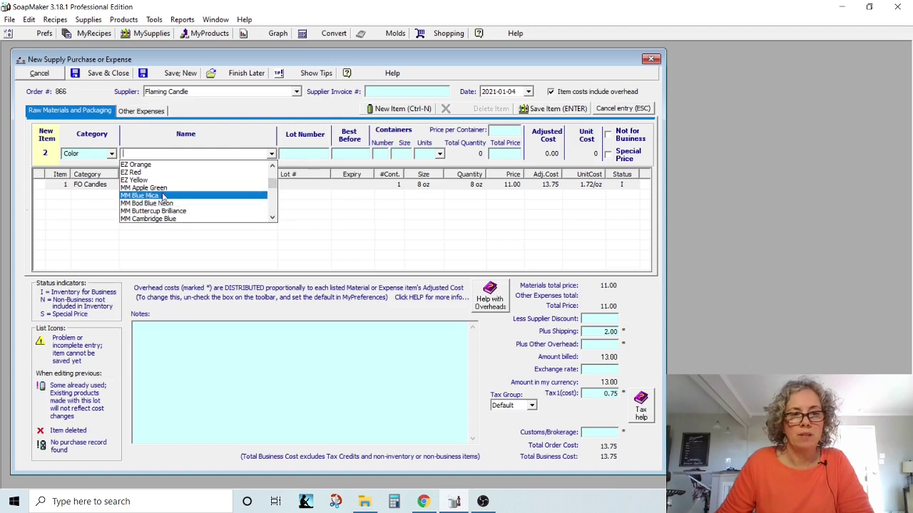
{"action": "scroll", "coordinate": [163, 192], "scroll_direction": "down", "scroll_amount": 2}
{"action": "scroll", "coordinate": [164, 193], "scroll_direction": "down", "scroll_amount": 6}
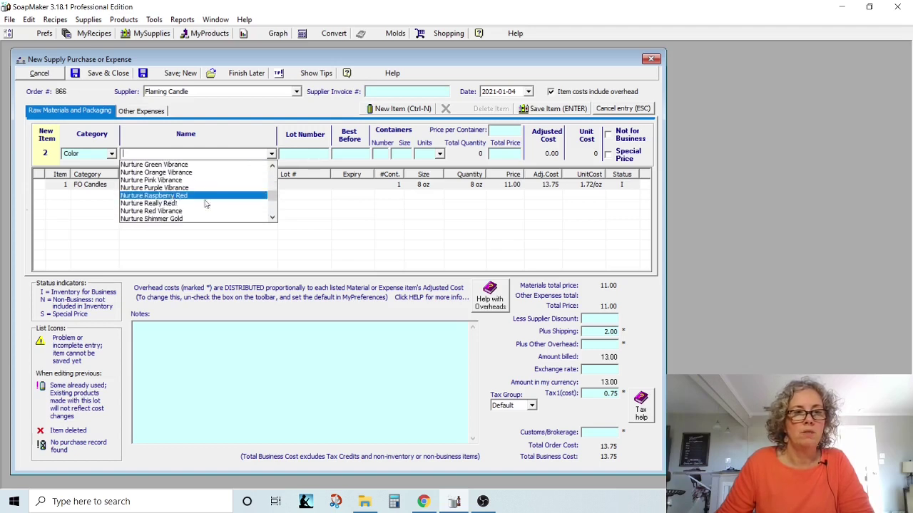
{"action": "scroll", "coordinate": [192, 209], "scroll_direction": "down", "scroll_amount": 8}
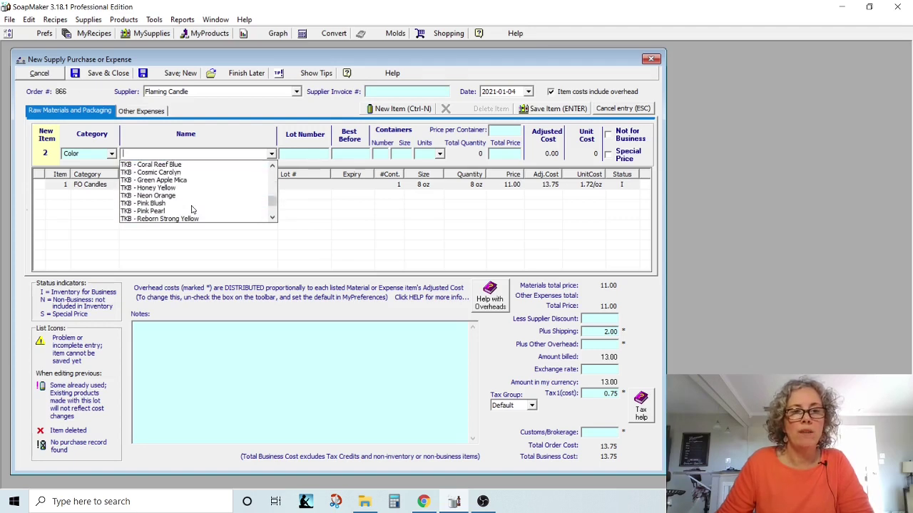
{"action": "scroll", "coordinate": [191, 210], "scroll_direction": "down", "scroll_amount": 1}
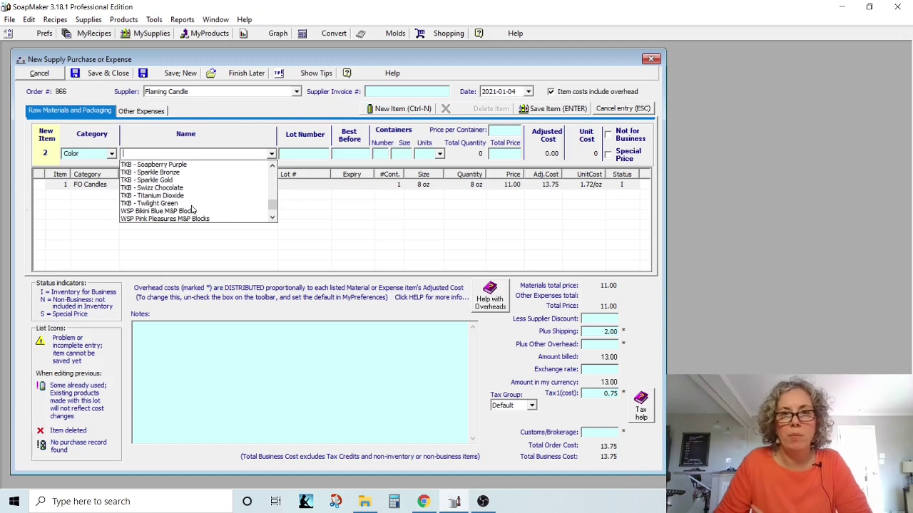
{"action": "left_click", "coordinate": [157, 169]}
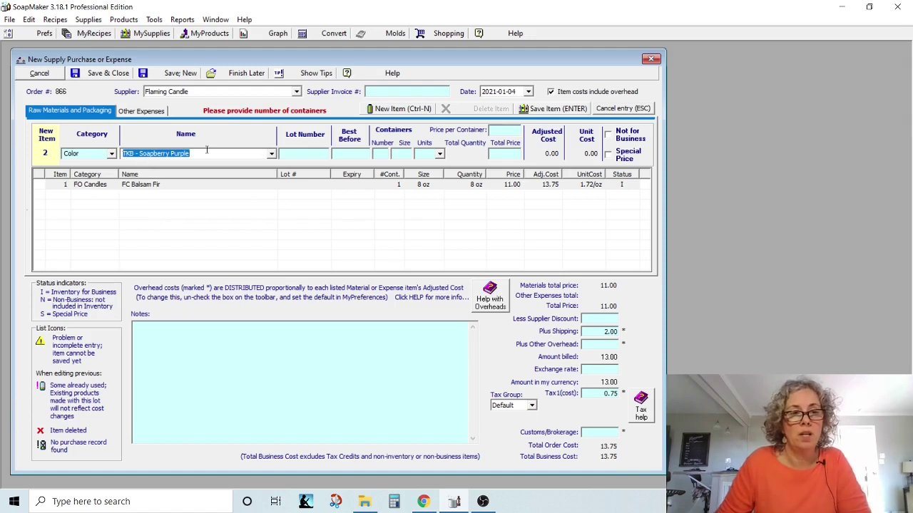
Enter one 1 oz Soapberry Purple container at 5.0 and save the line.
{"action": "left_click", "coordinate": [383, 154]}
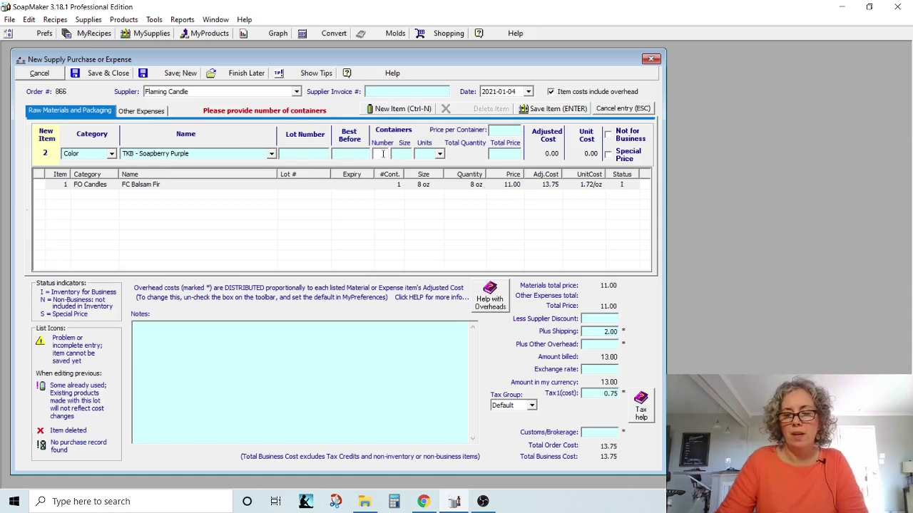
{"action": "type", "text": "1"}
{"action": "left_click", "coordinate": [409, 154]}
{"action": "type", "text": "1"}
{"action": "left_click", "coordinate": [440, 154]}
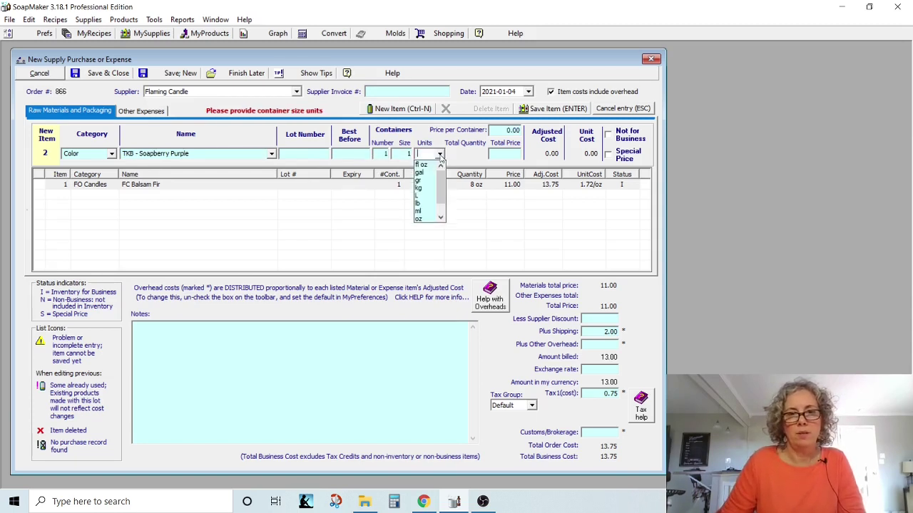
{"action": "scroll", "coordinate": [421, 208], "scroll_direction": "down", "scroll_amount": 1}
{"action": "left_click", "coordinate": [419, 203]}
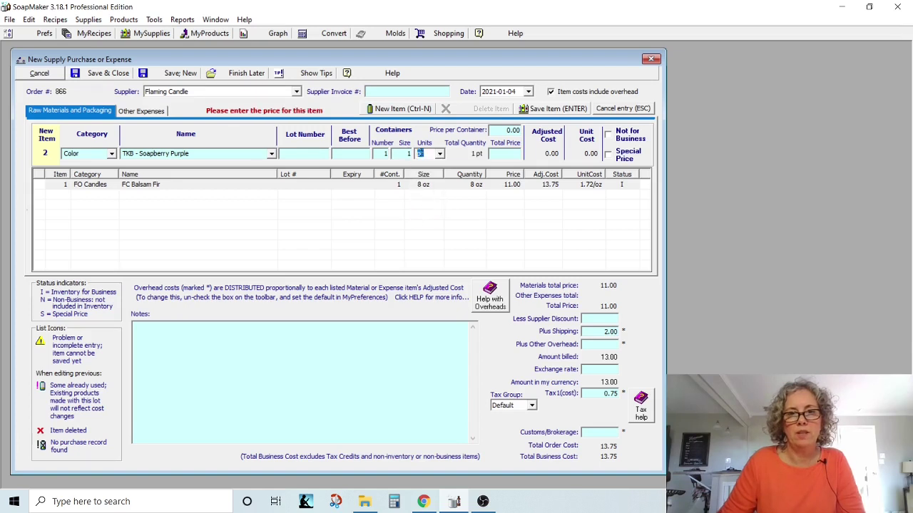
{"action": "left_click", "coordinate": [512, 130]}
{"action": "type", "text": "5.0"}
{"action": "key", "text": "Return"}
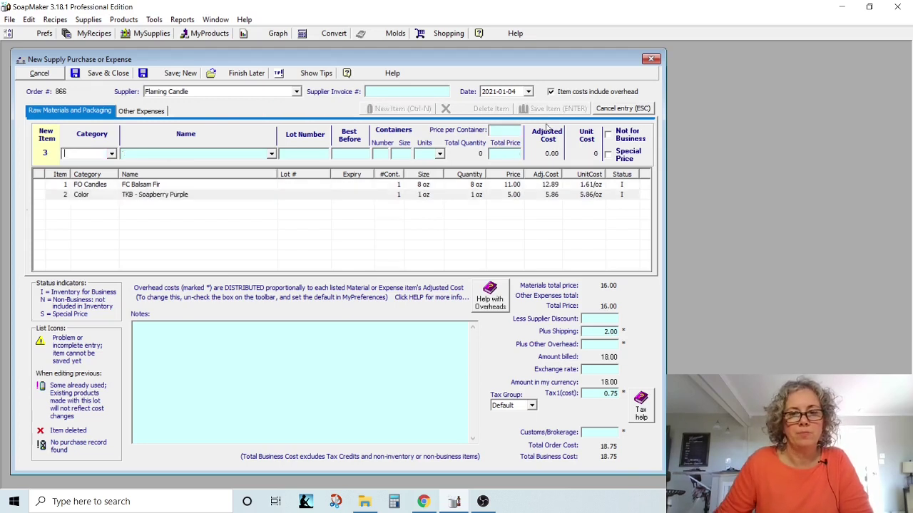
Add a Tools expense 'mold - 6 cavity' priced 10.00 under Other Expenses.
{"action": "left_click", "coordinate": [157, 113]}
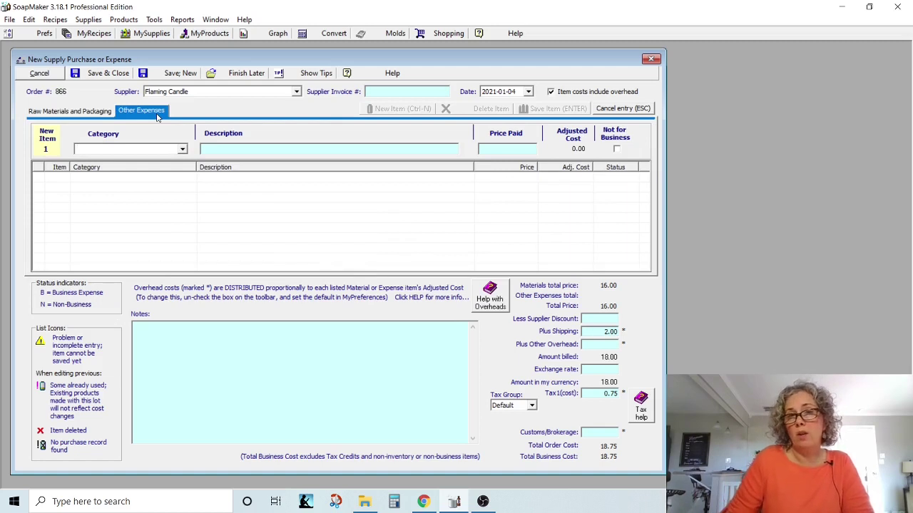
{"action": "left_click", "coordinate": [182, 149]}
{"action": "left_click_drag", "start_coordinate": [183, 174], "coordinate": [182, 194]}
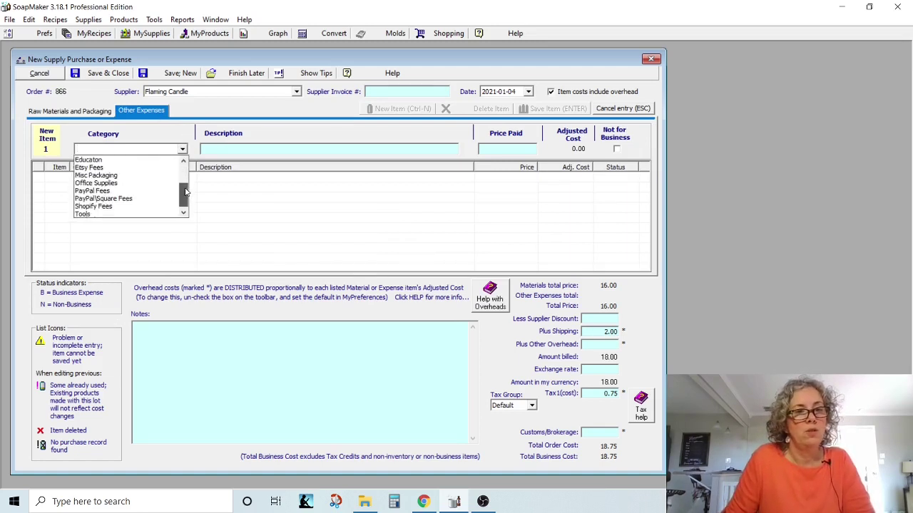
{"action": "left_click", "coordinate": [84, 214]}
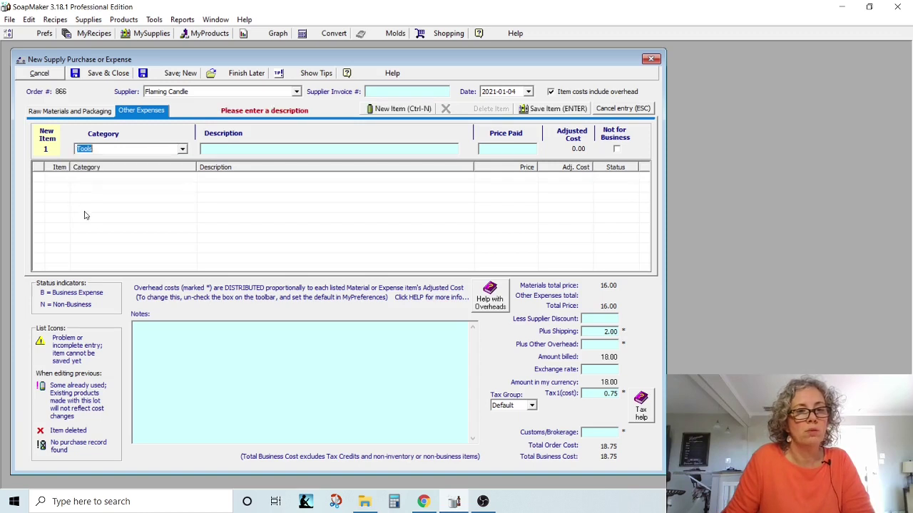
{"action": "left_click", "coordinate": [214, 152]}
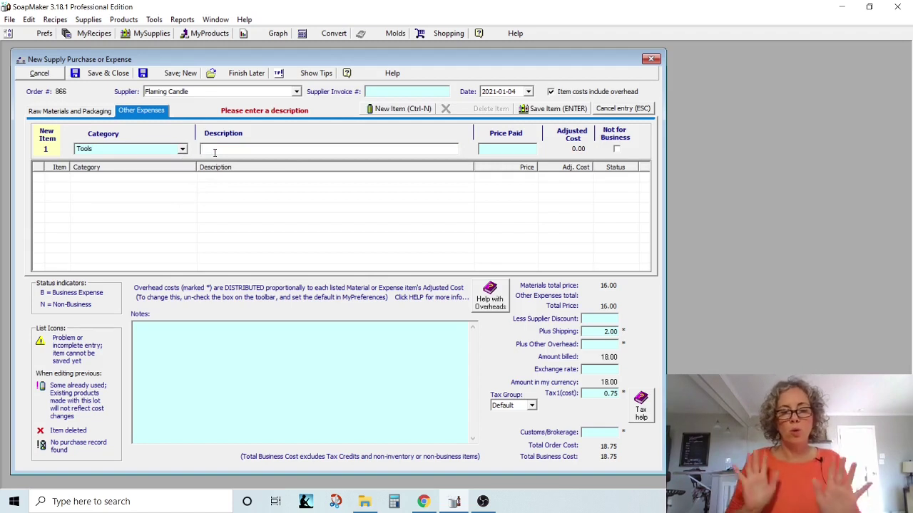
{"action": "type", "text": "mold - 6"}
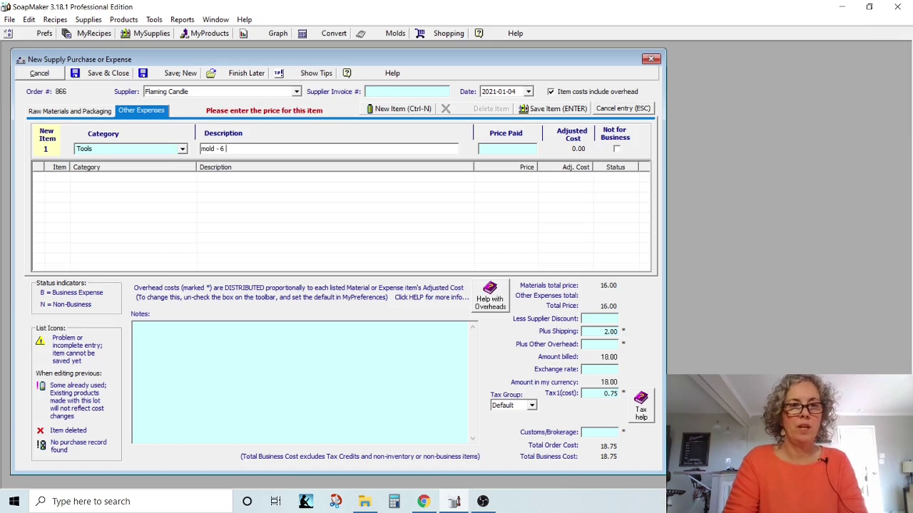
{"action": "type", "text": "cavi"}
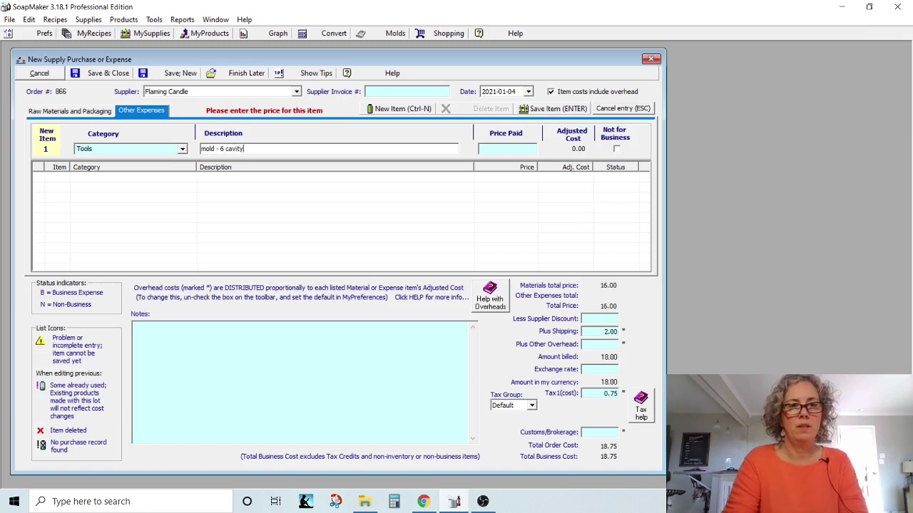
{"action": "type", "text": "ty"}
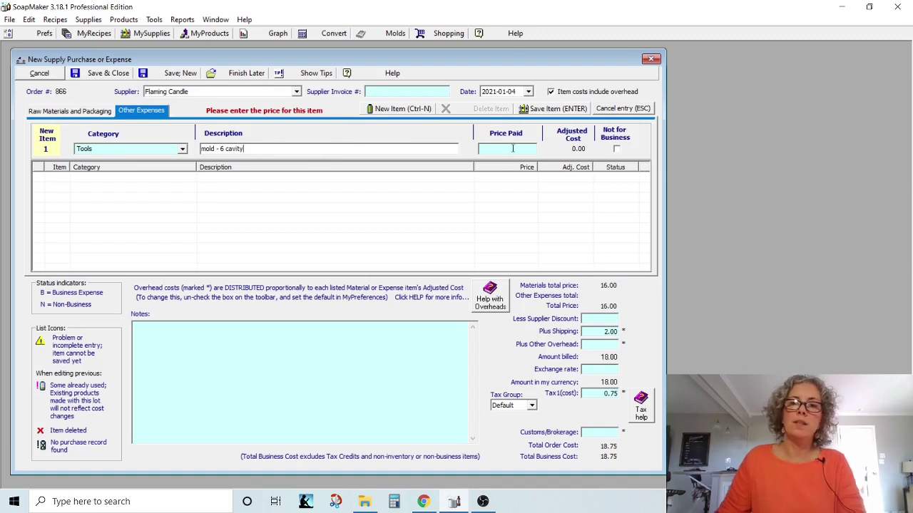
{"action": "left_click", "coordinate": [511, 148]}
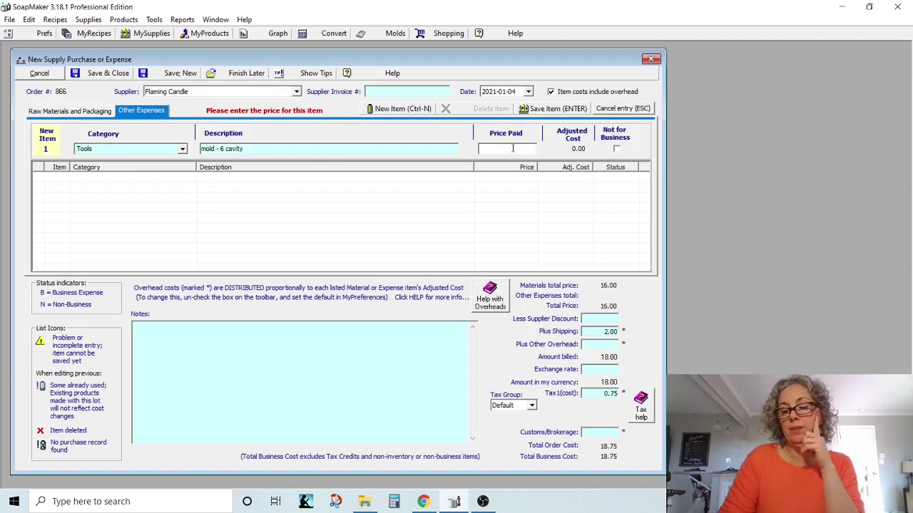
{"action": "type", "text": "10.00"}
{"action": "key", "text": "Return"}
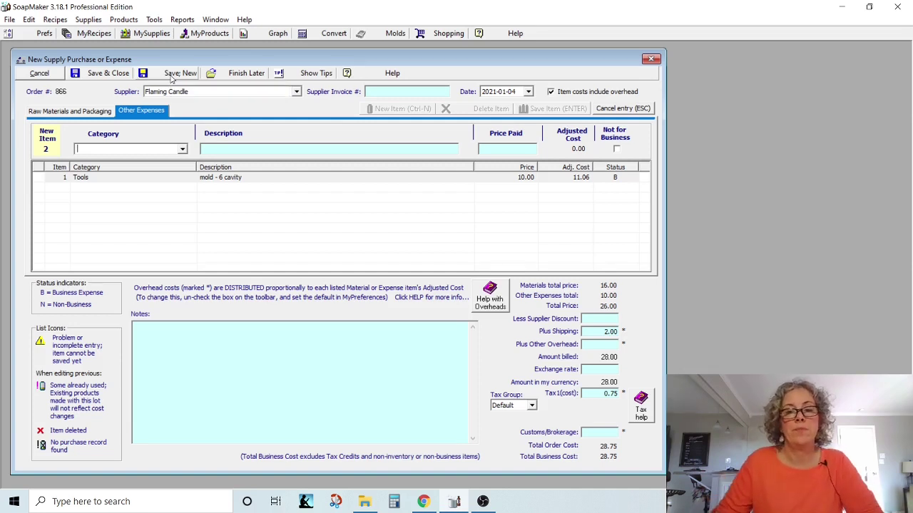
Save the Flaming Candle order and start a new purchase, browsing the item categories.
{"action": "left_click", "coordinate": [171, 78]}
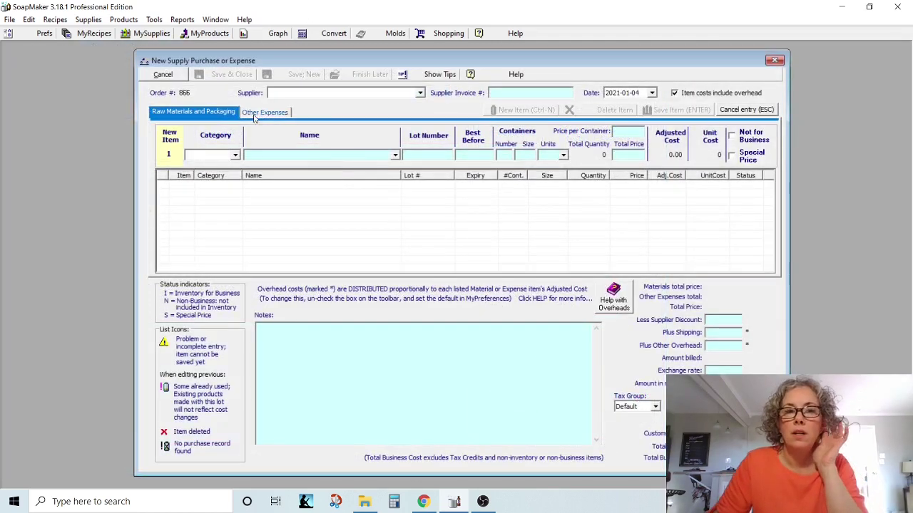
{"action": "left_click", "coordinate": [235, 154]}
{"action": "scroll", "coordinate": [214, 200], "scroll_direction": "up", "scroll_amount": 5}
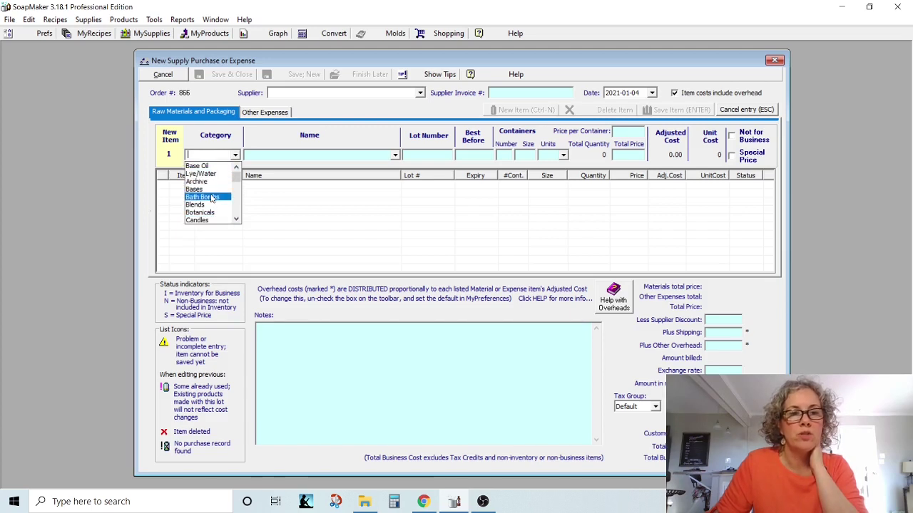
{"action": "scroll", "coordinate": [211, 199], "scroll_direction": "down", "scroll_amount": 3}
{"action": "scroll", "coordinate": [211, 202], "scroll_direction": "down", "scroll_amount": 3}
{"action": "scroll", "coordinate": [211, 202], "scroll_direction": "down", "scroll_amount": 5}
{"action": "scroll", "coordinate": [211, 202], "scroll_direction": "down", "scroll_amount": 2}
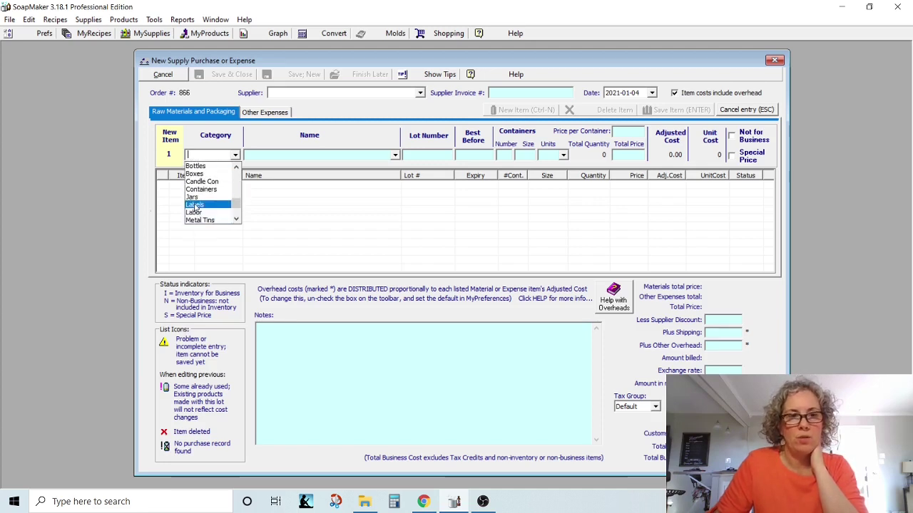
Add 200 6 oz Clear Short Jars from the Jars category to the purchase for 80.00.
{"action": "left_click", "coordinate": [194, 198]}
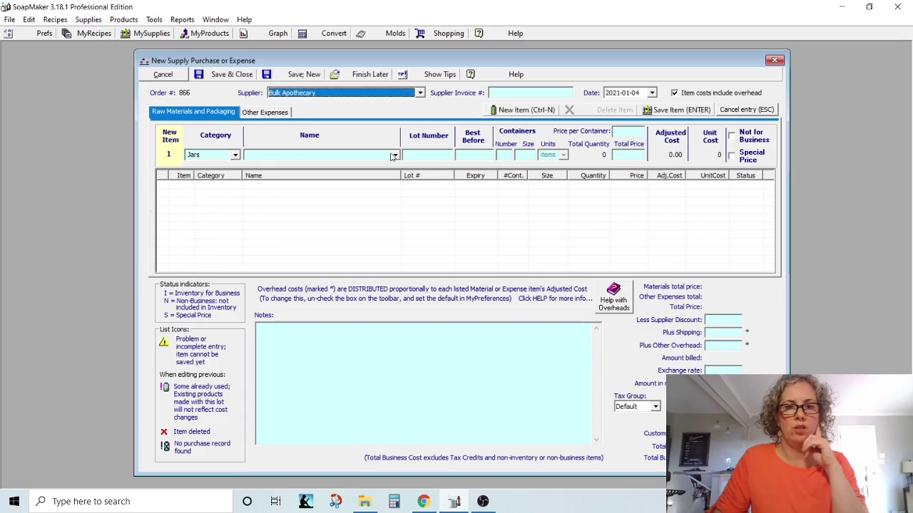
{"action": "left_click", "coordinate": [331, 156]}
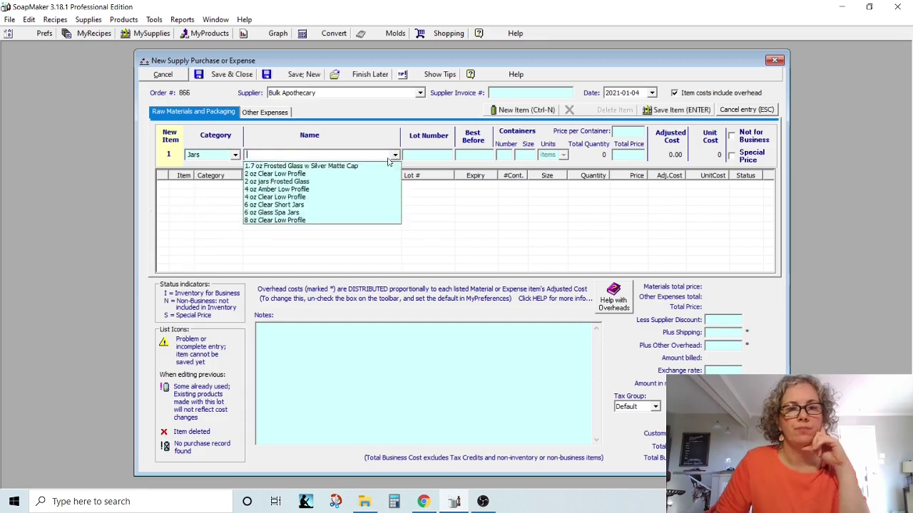
{"action": "left_click", "coordinate": [314, 205]}
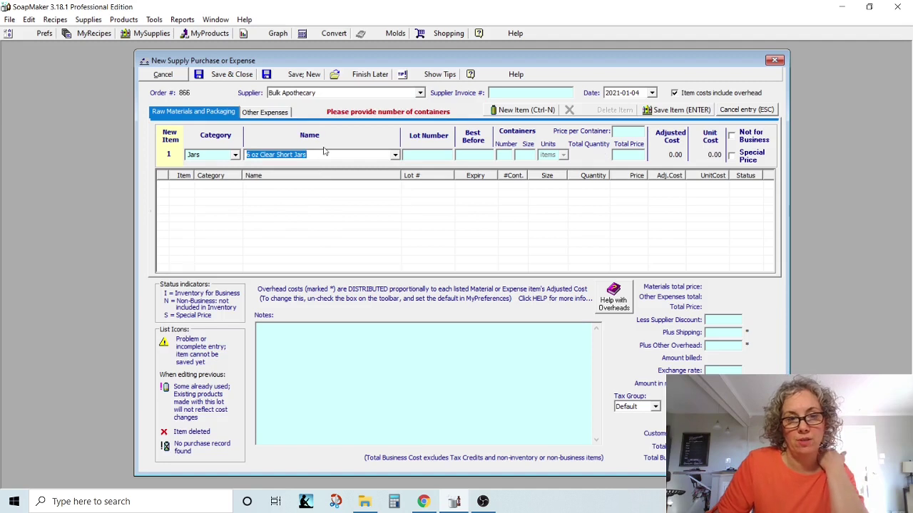
{"action": "left_click", "coordinate": [503, 155]}
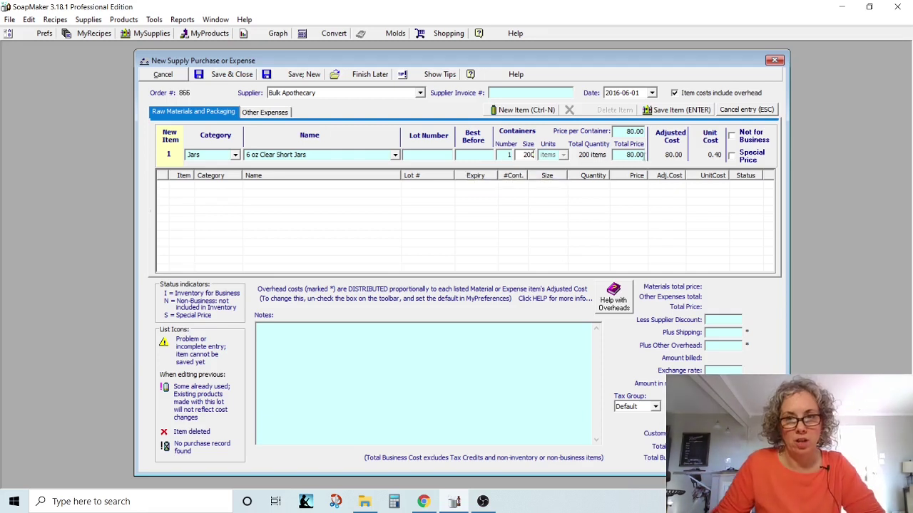
{"action": "key", "text": "Return"}
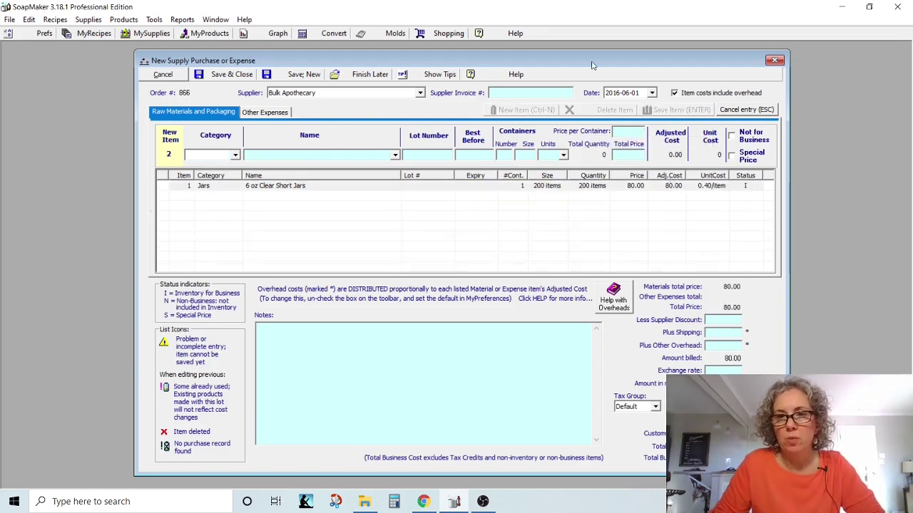
Enter 25.00 Plus Shipping and 4.00 Tax1 cost on the jar purchase, bringing it to 109.00.
{"action": "left_click_drag", "start_coordinate": [598, 65], "coordinate": [481, 67]}
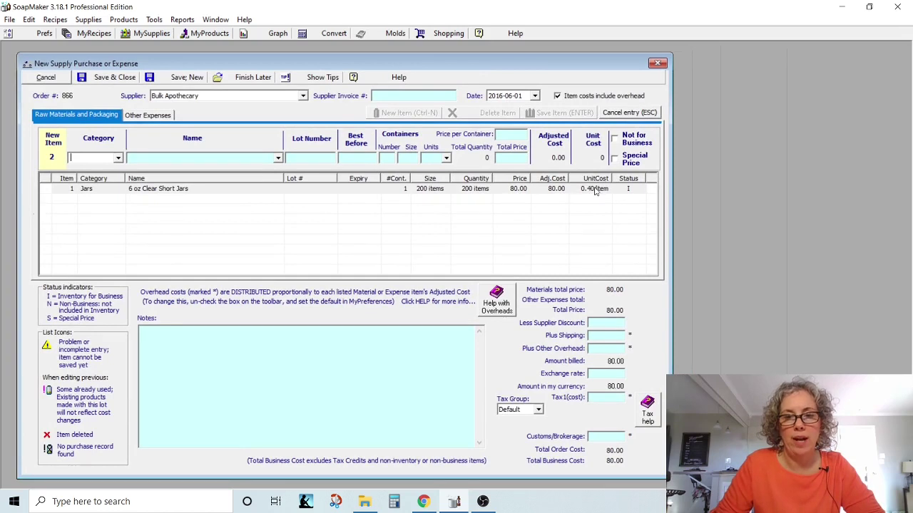
{"action": "left_click", "coordinate": [598, 336]}
{"action": "type", "text": "25.00"}
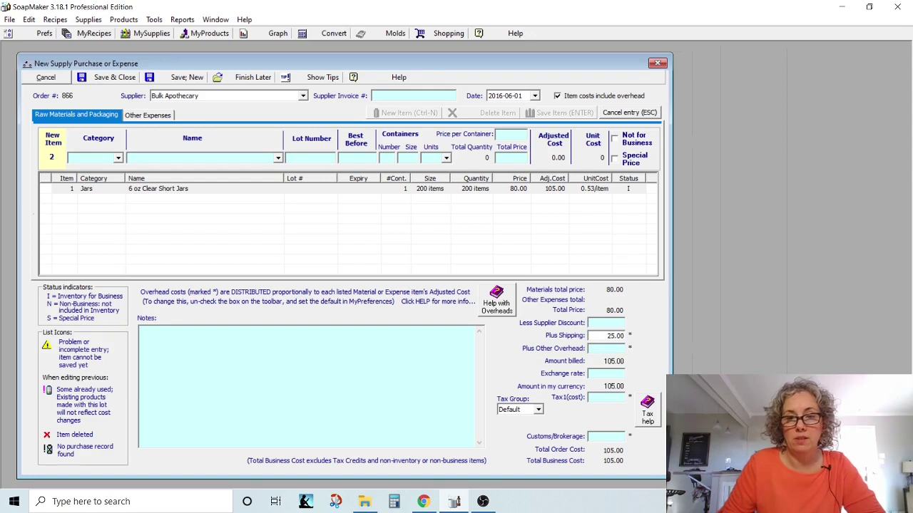
{"action": "left_click", "coordinate": [606, 399]}
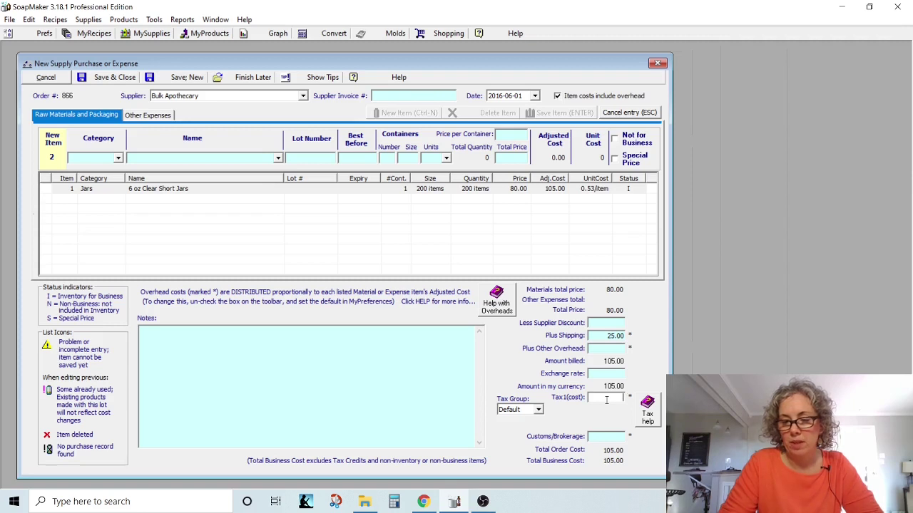
{"action": "type", "text": "4.00"}
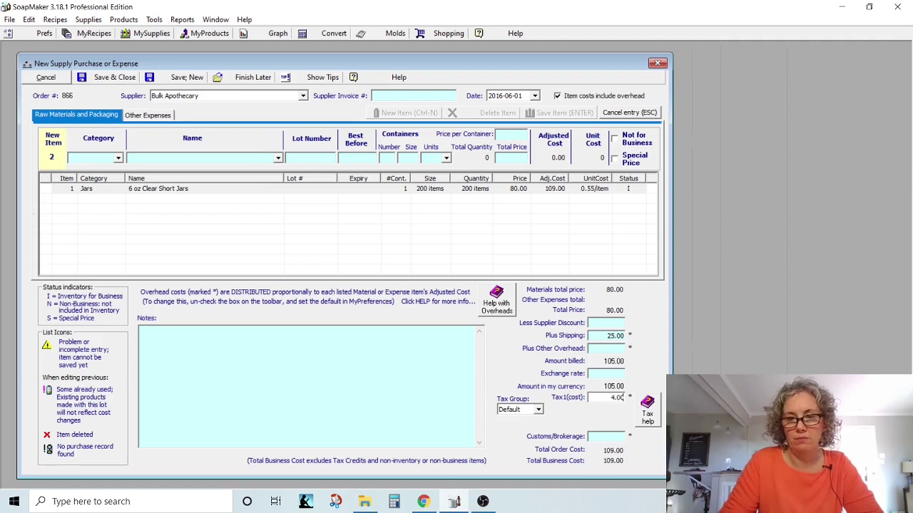
{"action": "key", "text": "Tab"}
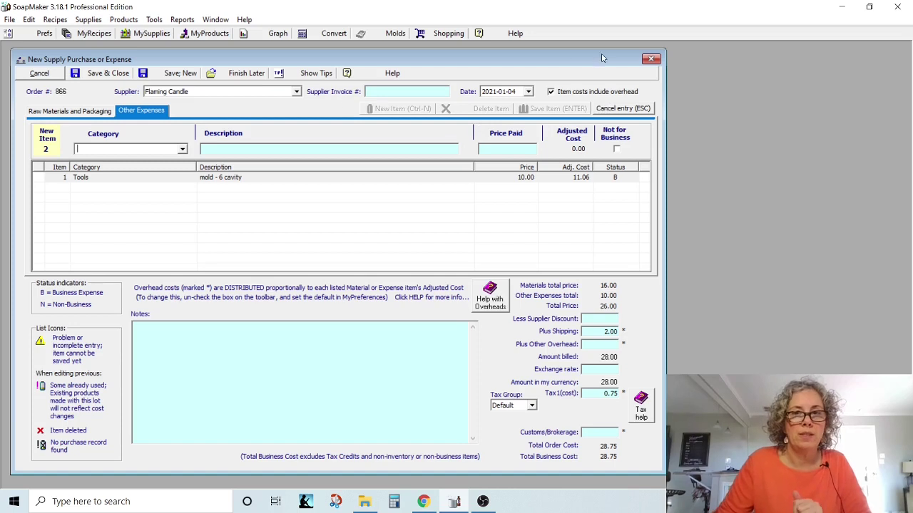
Close the purchase window and discard the unsaved order.
{"action": "left_click", "coordinate": [651, 60]}
{"action": "left_click", "coordinate": [459, 289]}
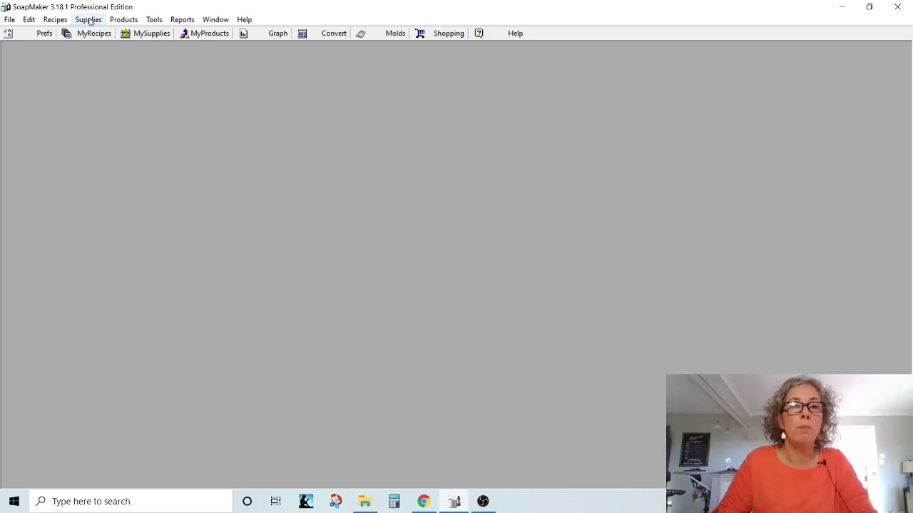
Record a new supply purchase (order 866) and set its date to January 1, 2021.
{"action": "left_click", "coordinate": [90, 20]}
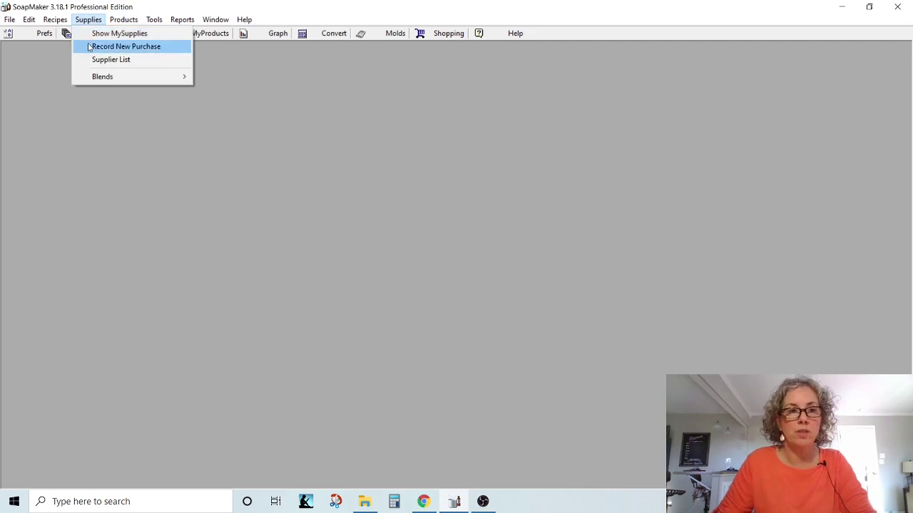
{"action": "left_click", "coordinate": [90, 46]}
{"action": "left_click_drag", "start_coordinate": [294, 63], "coordinate": [176, 62]}
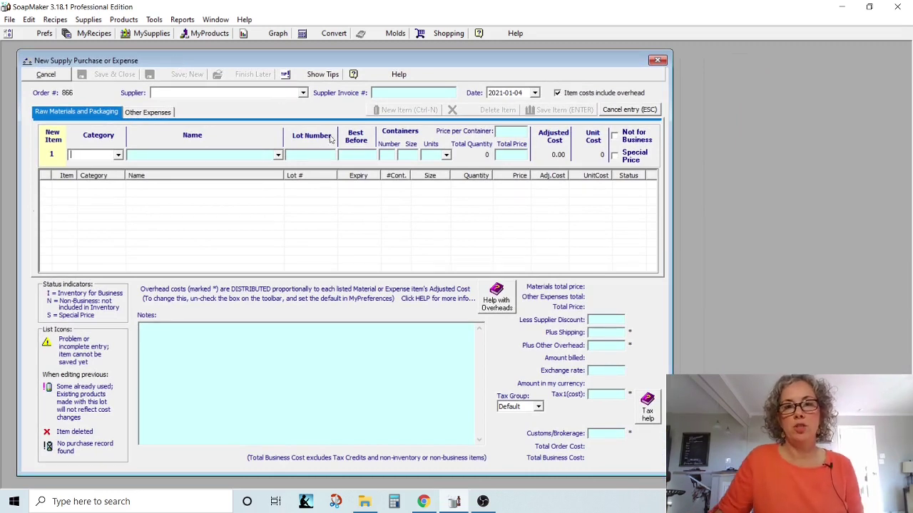
{"action": "left_click", "coordinate": [535, 92]}
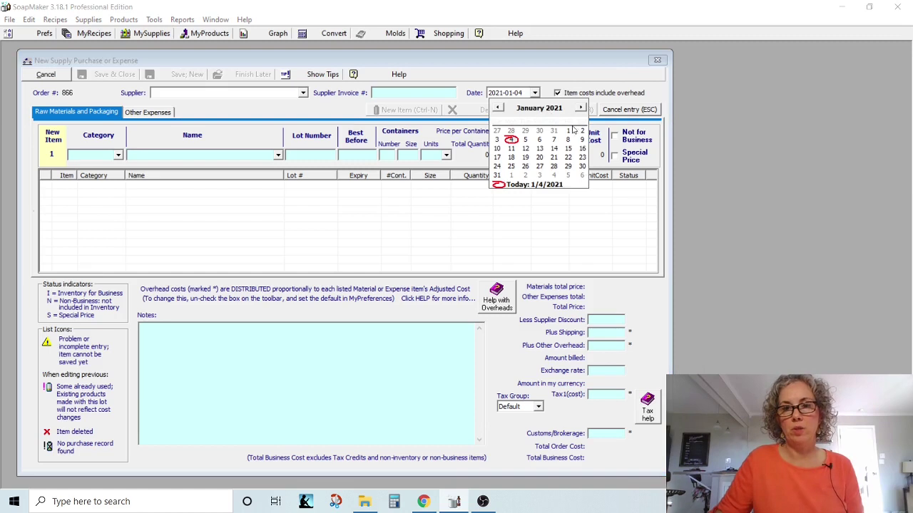
{"action": "left_click", "coordinate": [567, 132]}
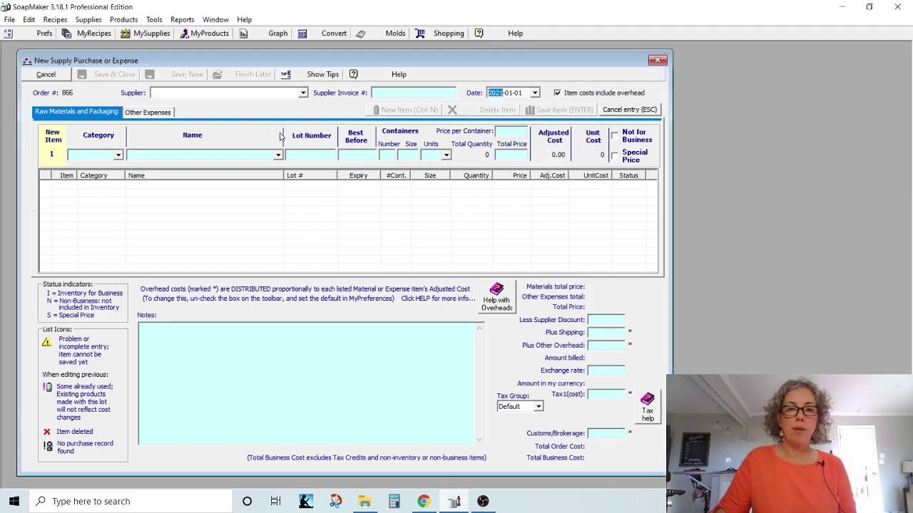
Under Other Expenses, add a Bank Fees line 'Bank Fees - Jan' at 8.00.
{"action": "left_click", "coordinate": [146, 113]}
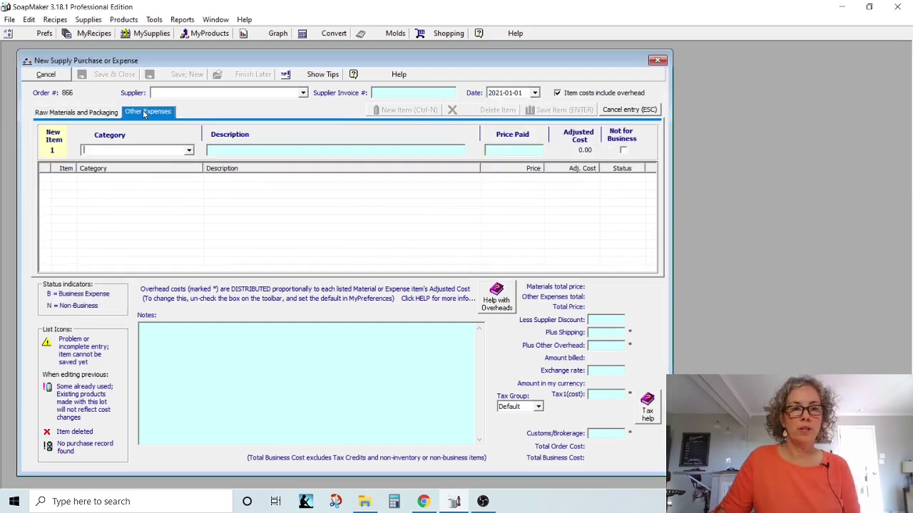
{"action": "left_click", "coordinate": [188, 150]}
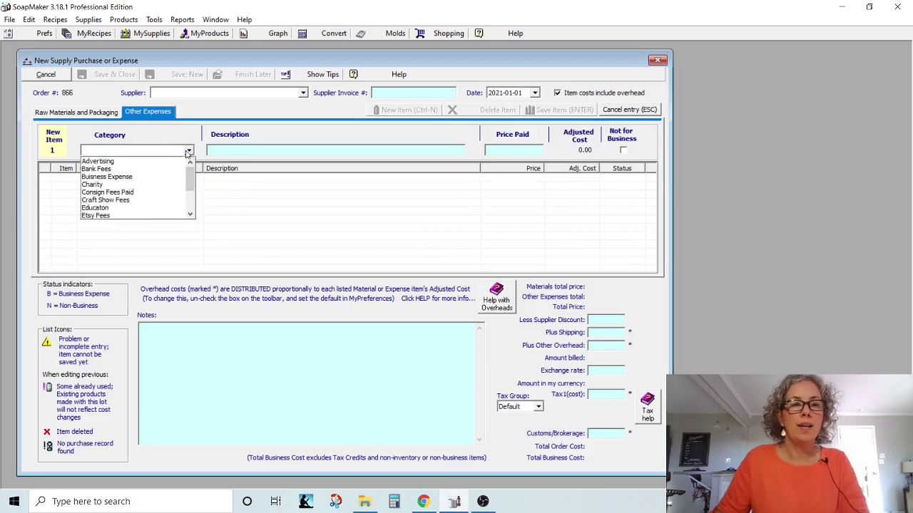
{"action": "left_click", "coordinate": [138, 169]}
{"action": "left_click", "coordinate": [223, 146]}
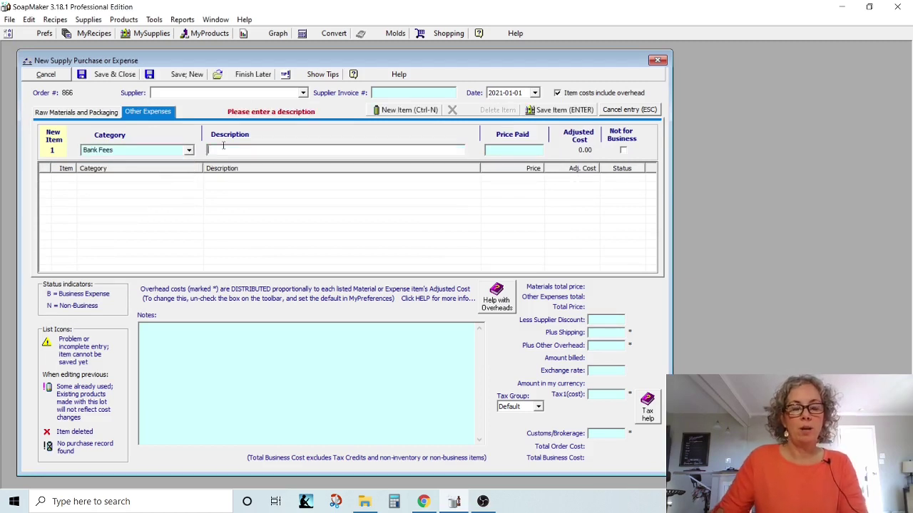
{"action": "type", "text": "Bank Fees"}
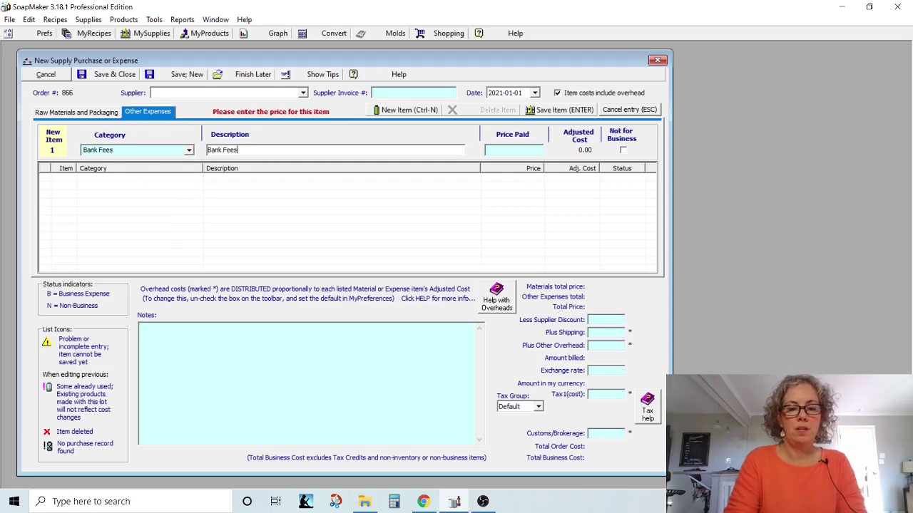
{"action": "type", "text": " - Jan"}
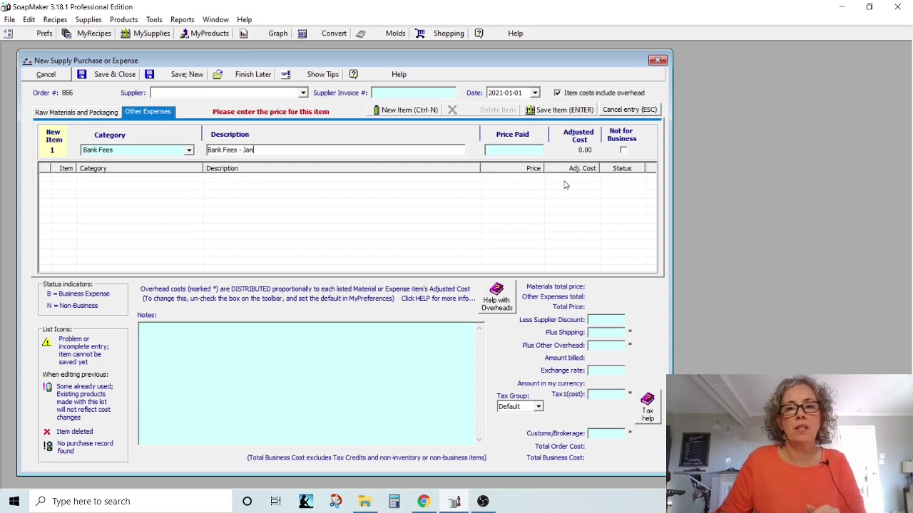
{"action": "left_click", "coordinate": [528, 149]}
{"action": "type", "text": "8.00"}
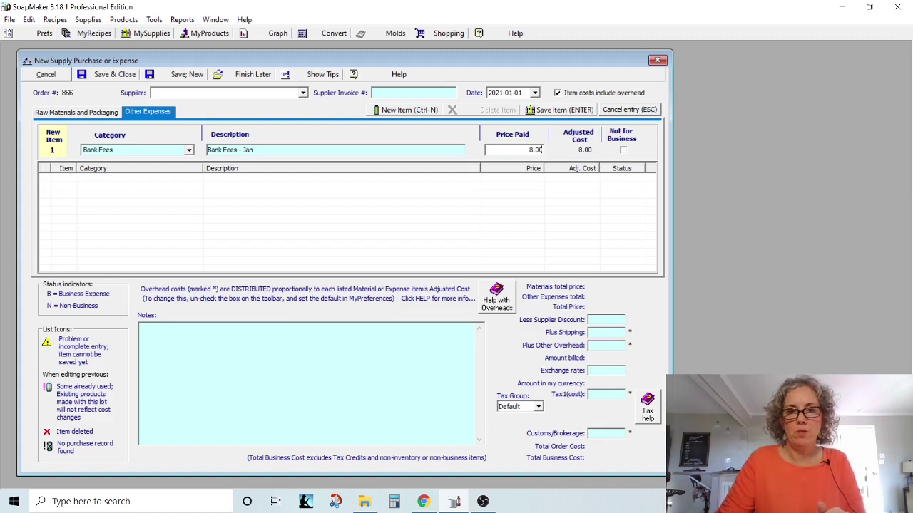
{"action": "key", "text": "Return"}
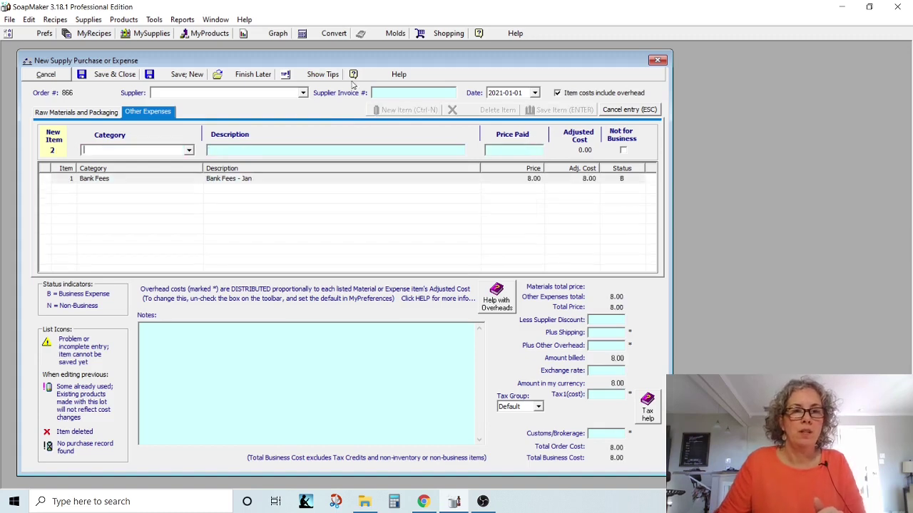
Add an Educaton line 'Swift Craft Monkey - Jan' at 1.00.
{"action": "left_click", "coordinate": [187, 151]}
{"action": "left_click", "coordinate": [190, 150]}
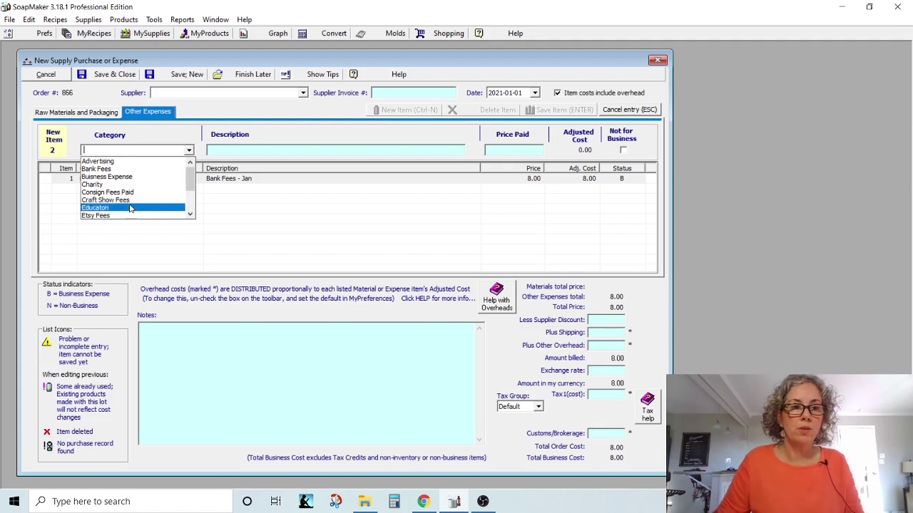
{"action": "left_click", "coordinate": [103, 210]}
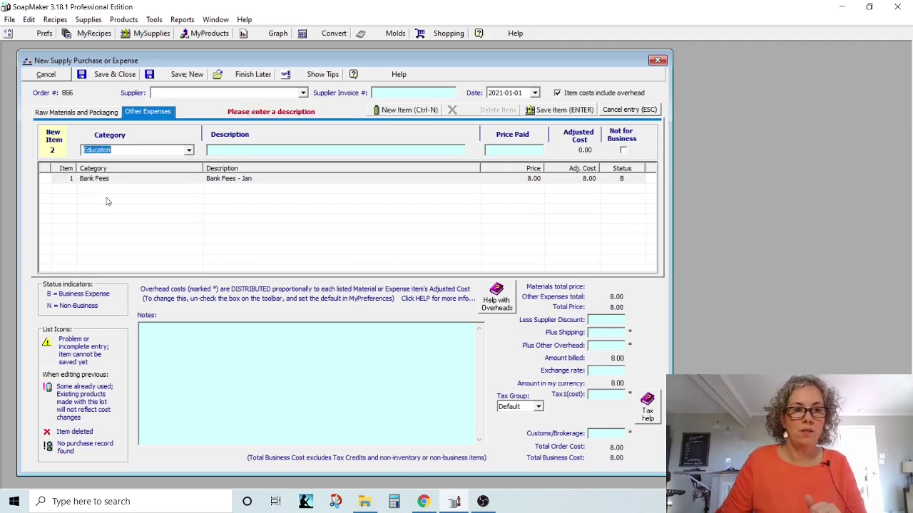
{"action": "left_click", "coordinate": [244, 150]}
{"action": "type", "text": "Swift Cr"}
{"action": "key", "text": "BackSpace"}
{"action": "key", "text": "BackSpace"}
{"action": "type", "text": "Craft Monkey -"}
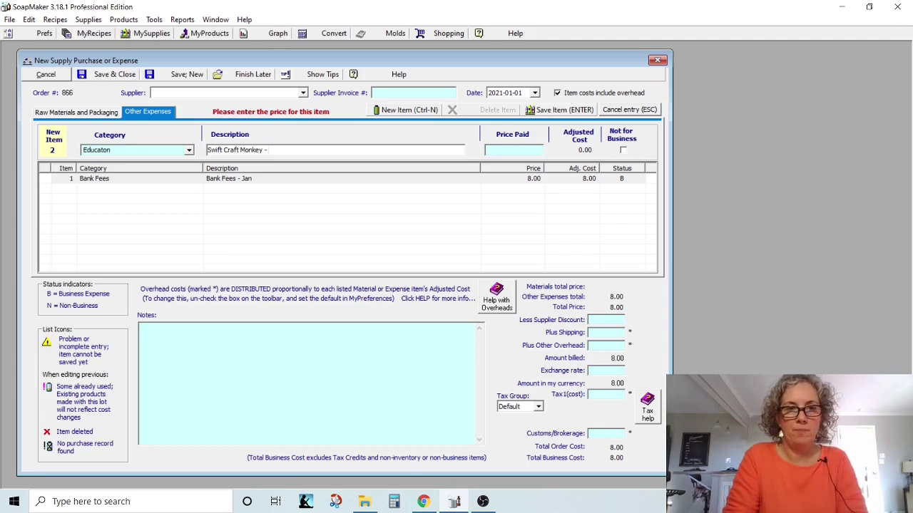
{"action": "type", "text": "Jan"}
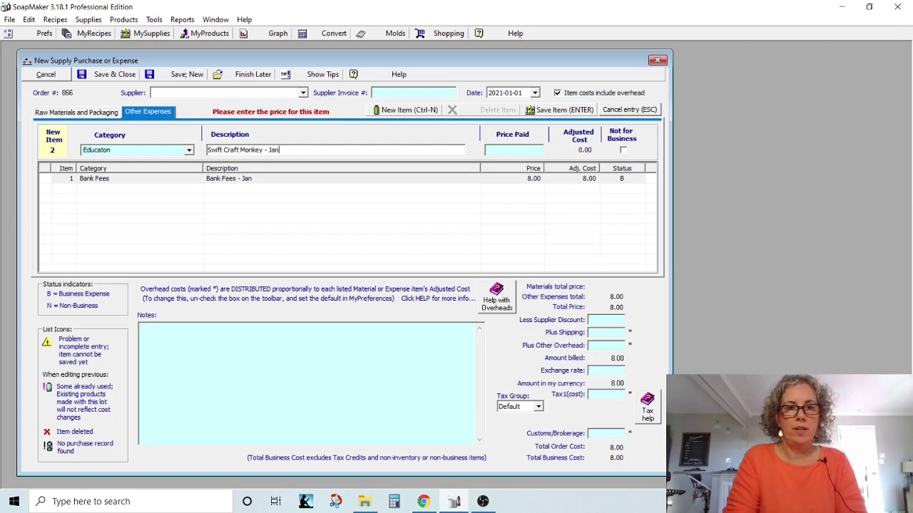
{"action": "key", "text": "Tab"}
{"action": "type", "text": "1.00"}
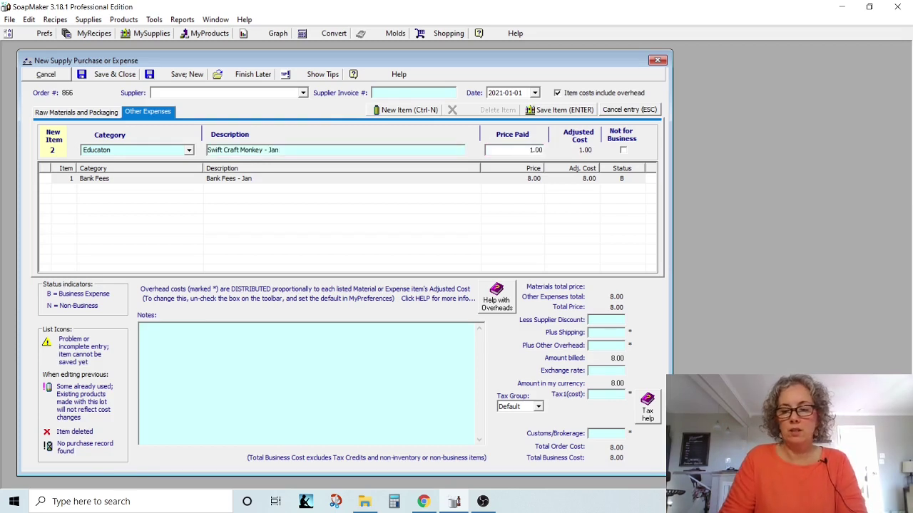
{"action": "key", "text": "Return"}
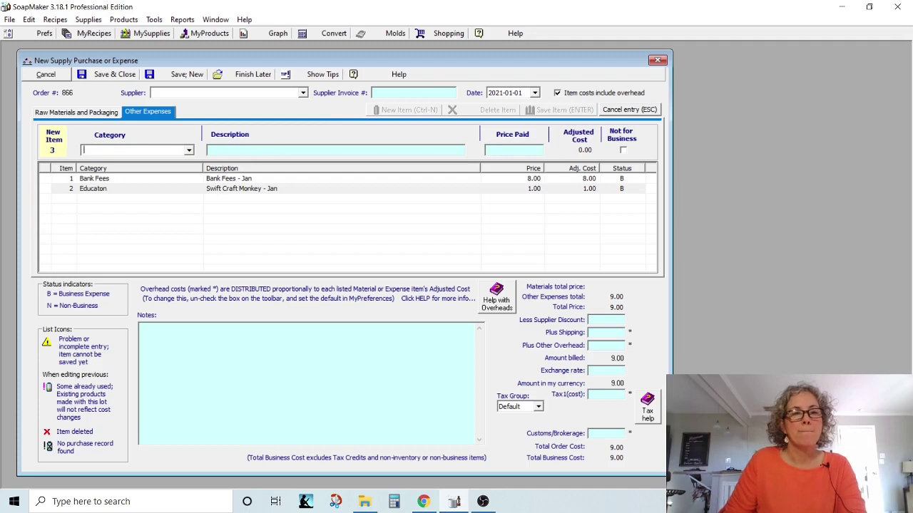
Add a Craft Show Fees line 'Master Gardener Craft Show' at 35.00.
{"action": "left_click", "coordinate": [189, 151]}
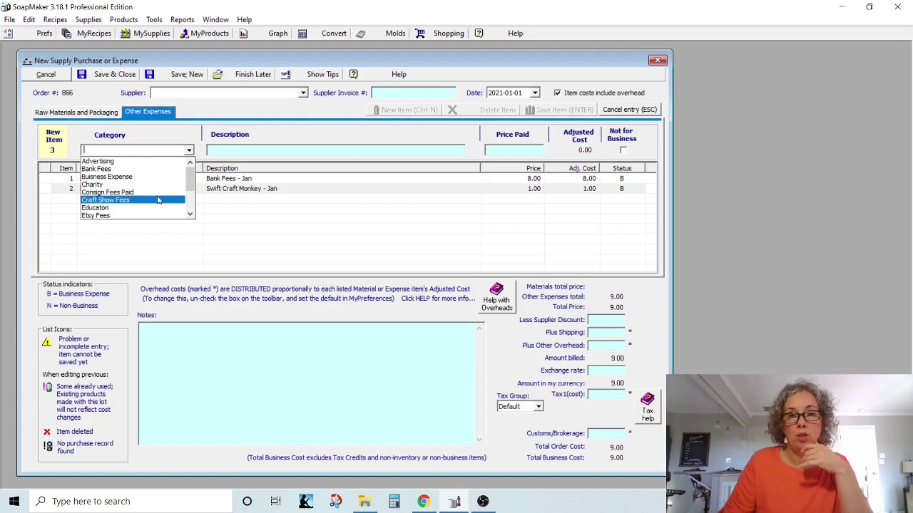
{"action": "left_click", "coordinate": [157, 200]}
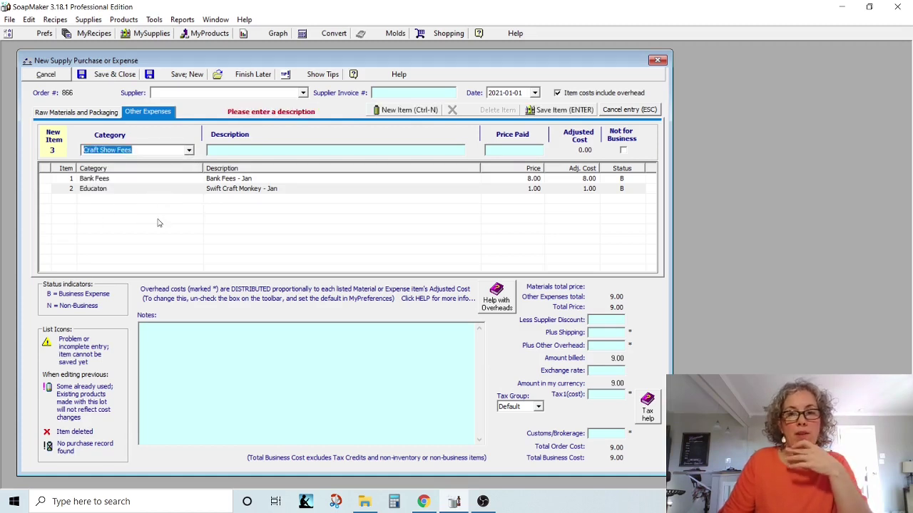
{"action": "left_click", "coordinate": [222, 150]}
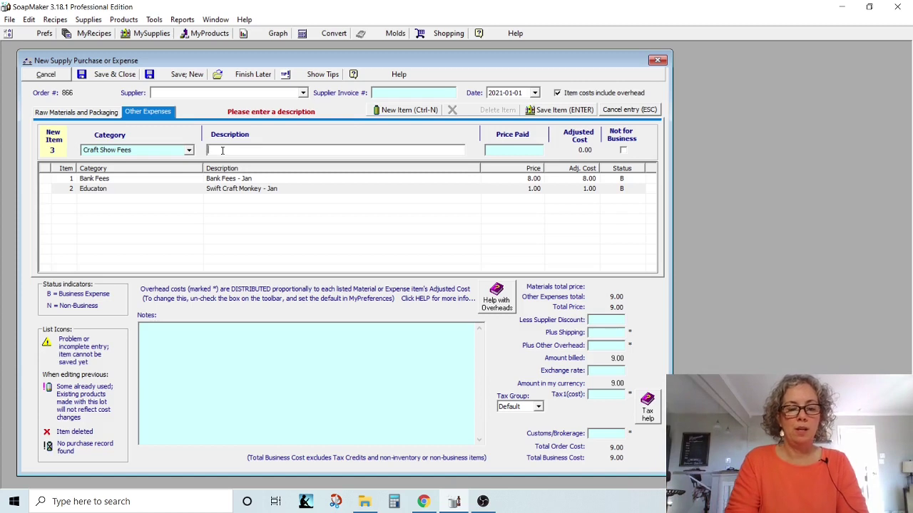
{"action": "type", "text": "Master Gar"}
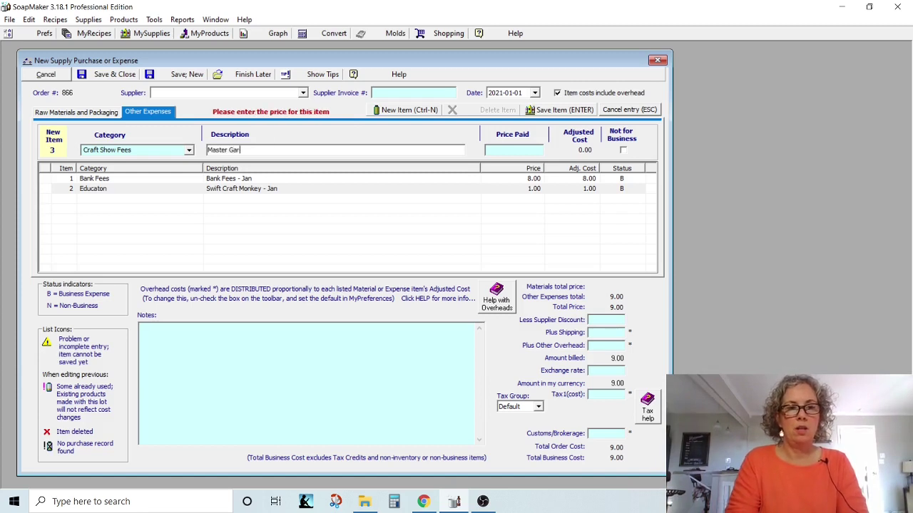
{"action": "type", "text": "dener"}
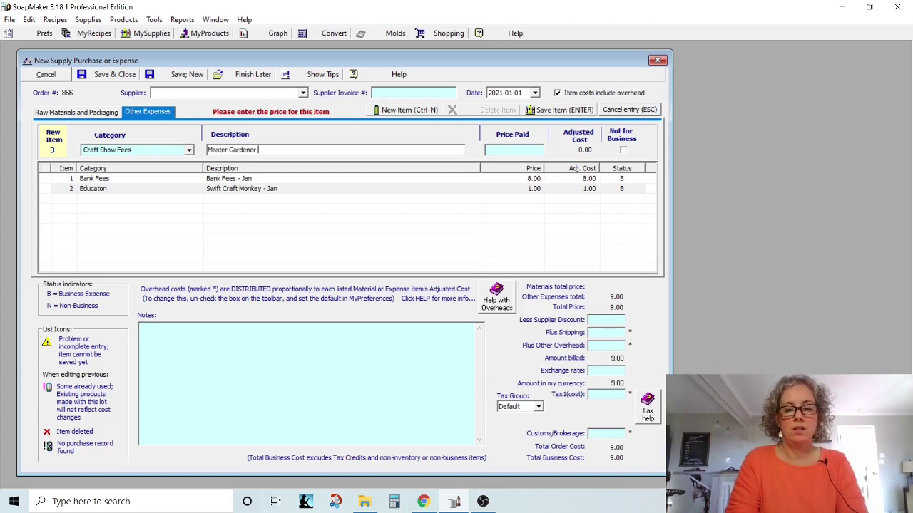
{"action": "type", "text": " Craft"}
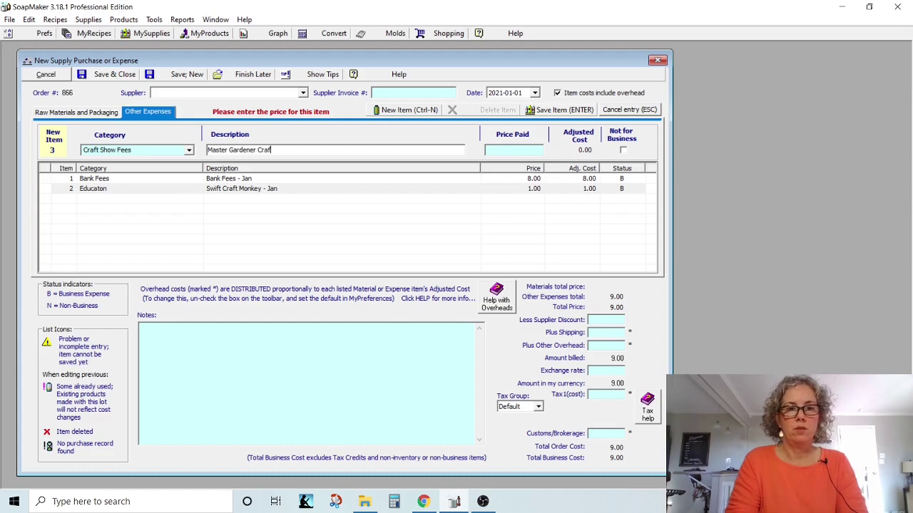
{"action": "type", "text": " Show"}
{"action": "key", "text": "Tab"}
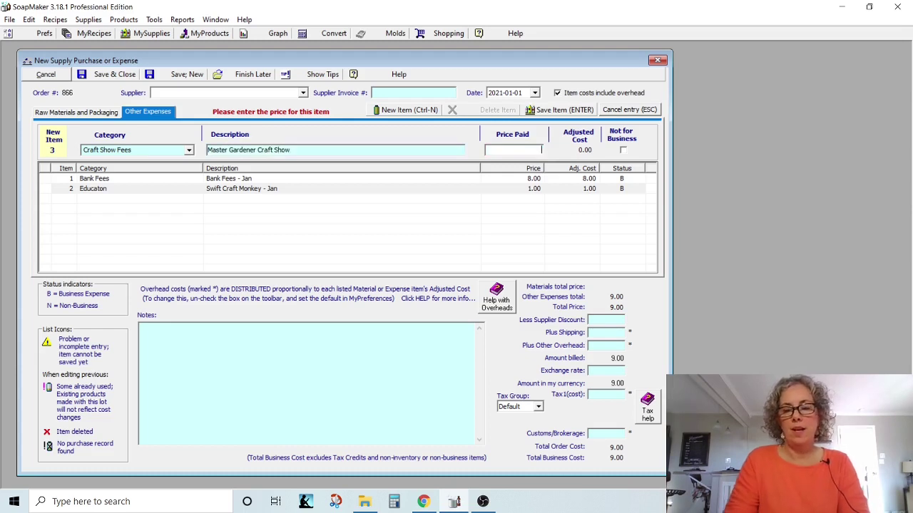
{"action": "type", "text": "35.00"}
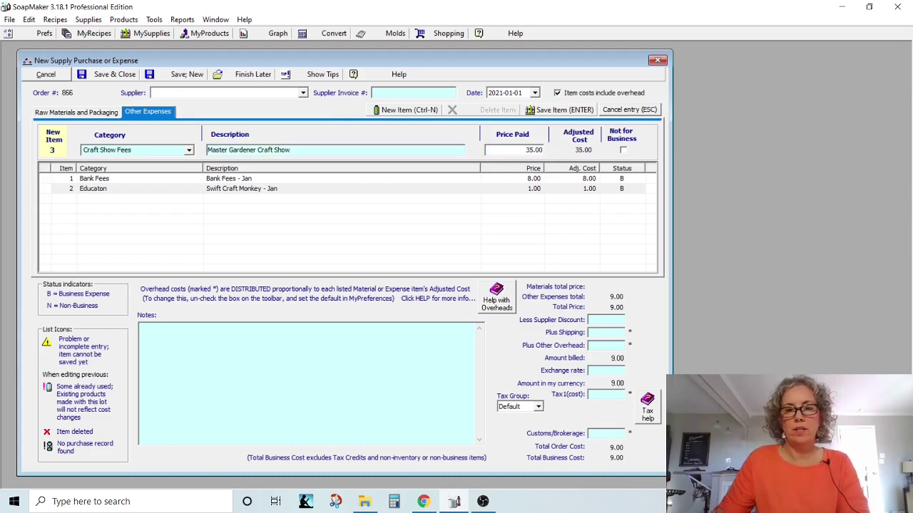
{"action": "key", "text": "Return"}
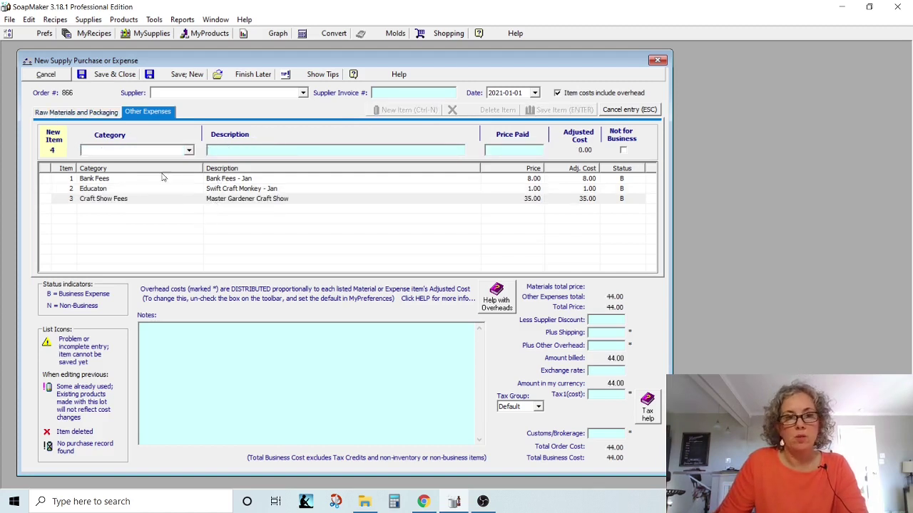
Add a Business Expense line 'Yearly Ins' at 300.00.
{"action": "left_click", "coordinate": [188, 150]}
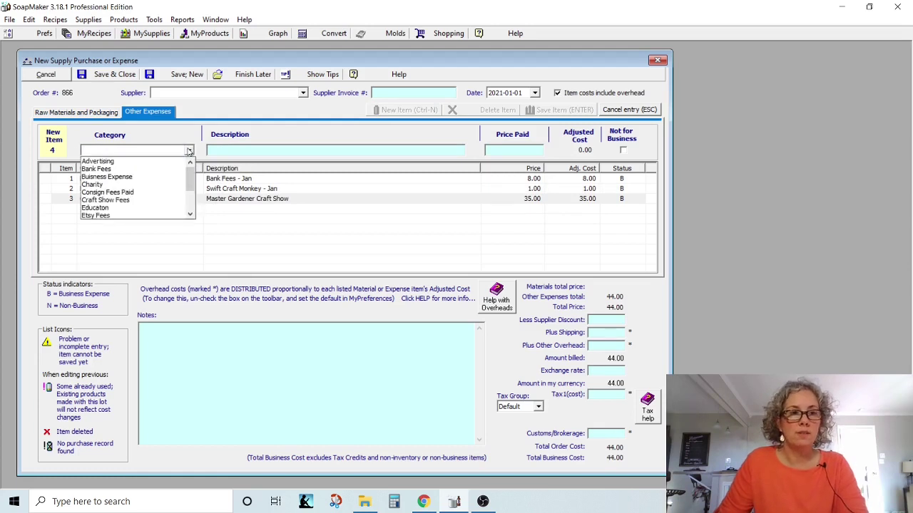
{"action": "left_click", "coordinate": [132, 177]}
{"action": "left_click", "coordinate": [234, 148]}
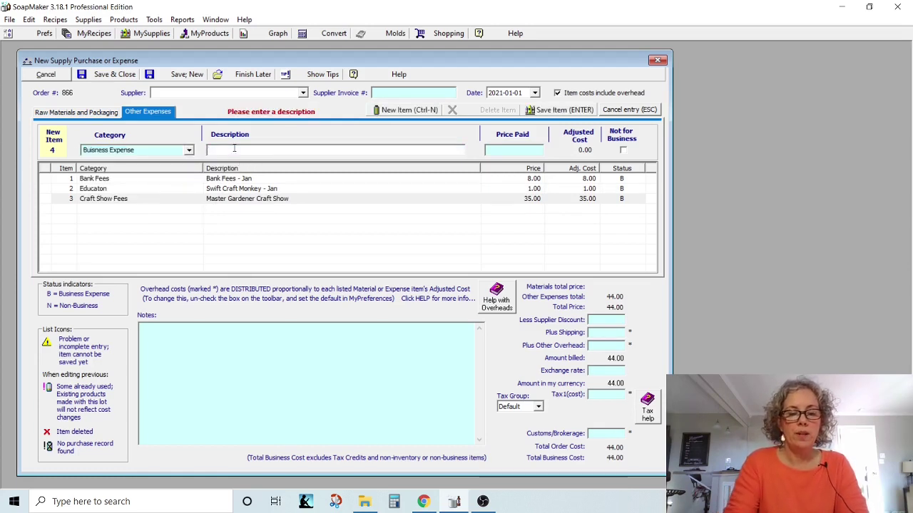
{"action": "type", "text": "Yearl"}
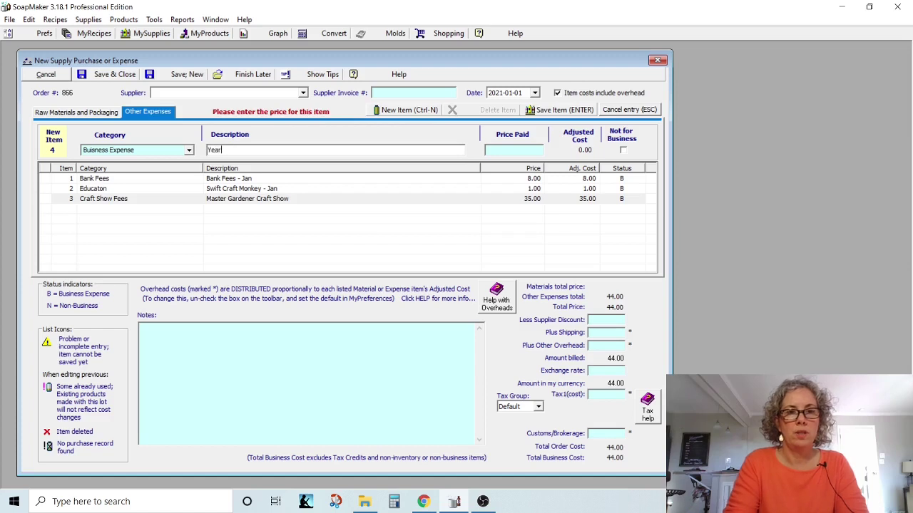
{"action": "type", "text": "y Ins"}
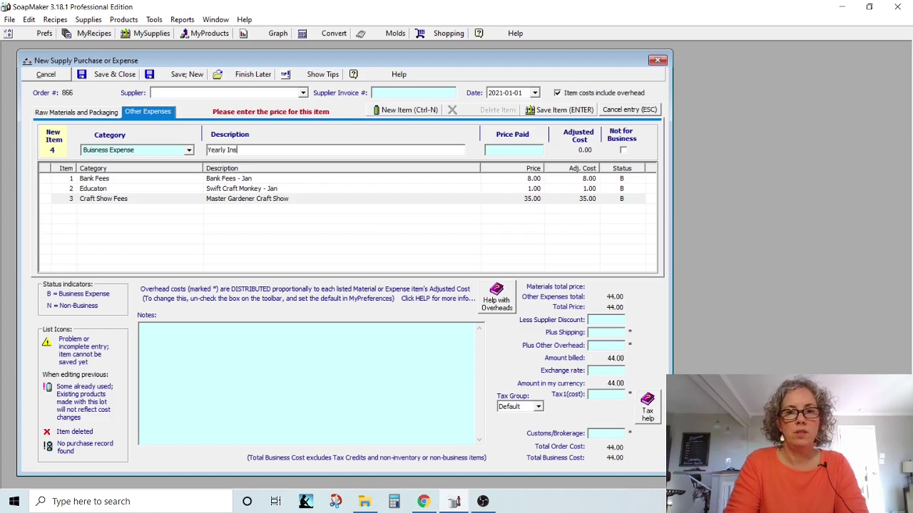
{"action": "key", "text": "Tab"}
{"action": "type", "text": "300.0"}
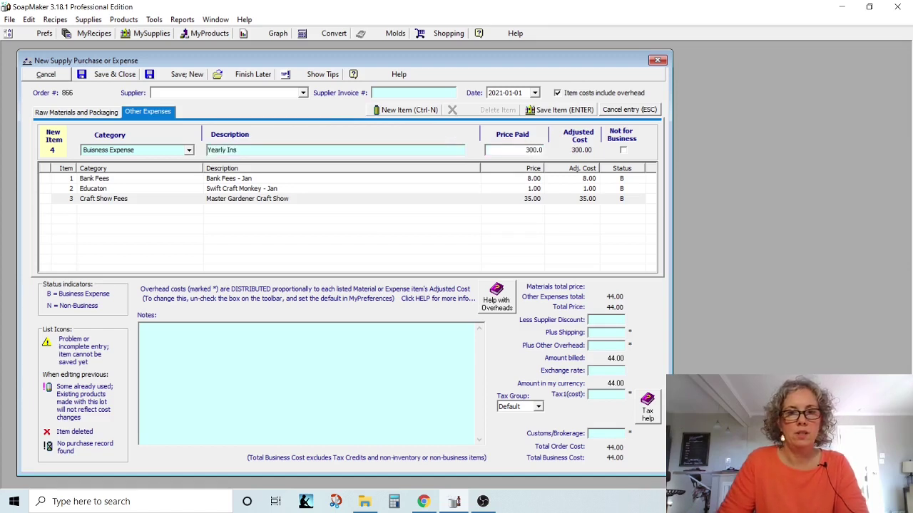
{"action": "type", "text": "0"}
{"action": "key", "text": "Return"}
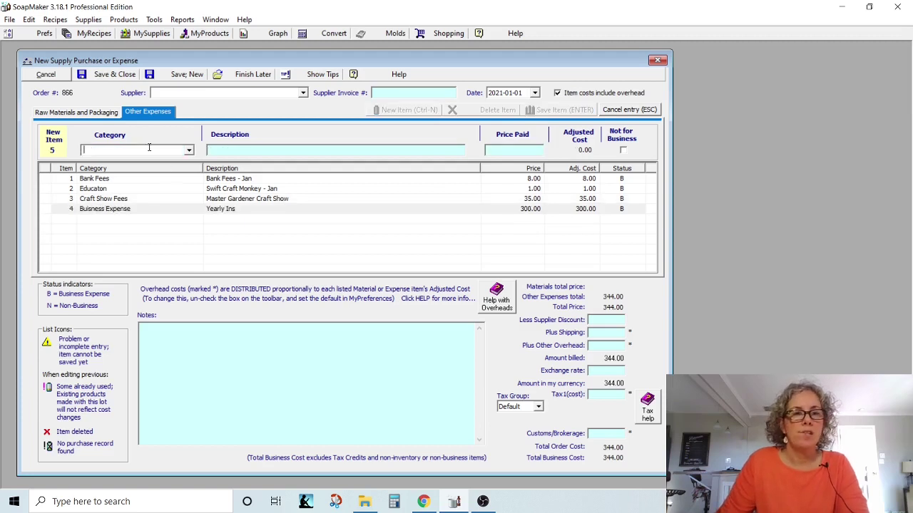
Add an Advertising line 'Facebook Boost Post' at 10.00, making the total 354.00.
{"action": "left_click", "coordinate": [189, 150]}
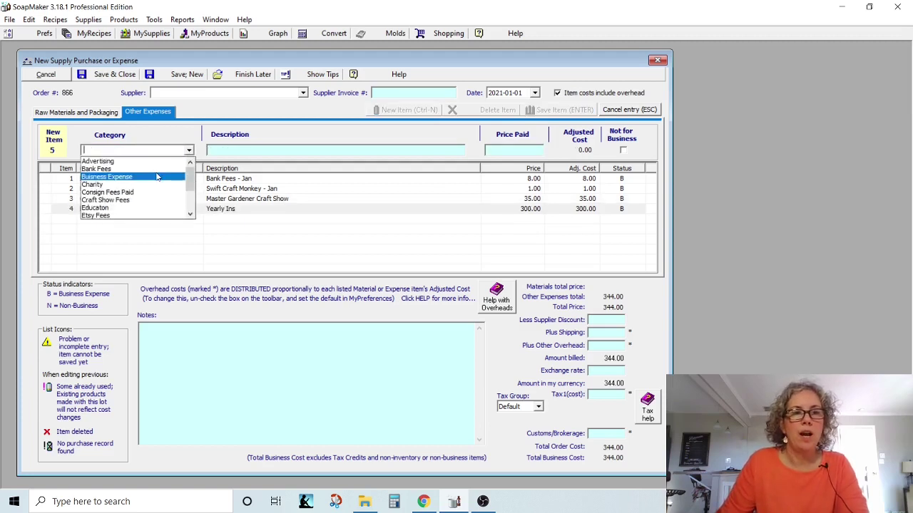
{"action": "scroll", "coordinate": [143, 206], "scroll_direction": "down", "scroll_amount": 3}
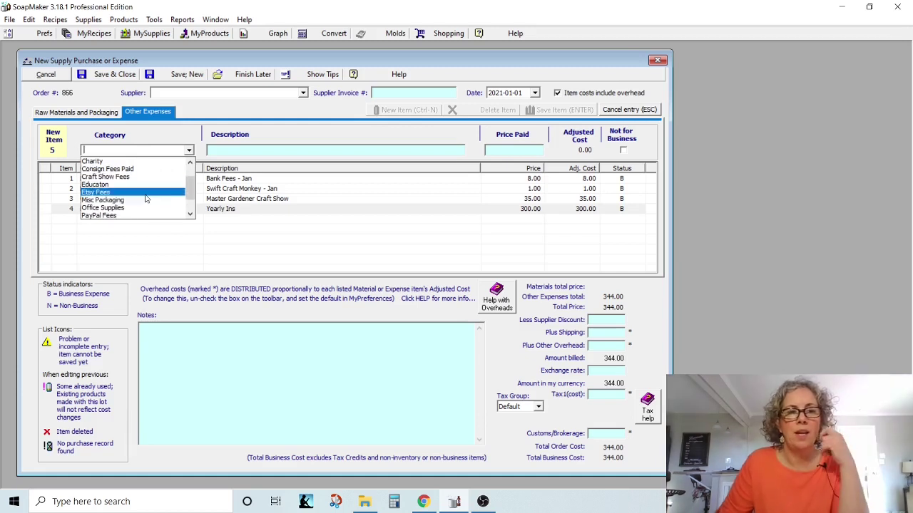
{"action": "scroll", "coordinate": [142, 203], "scroll_direction": "down", "scroll_amount": 3}
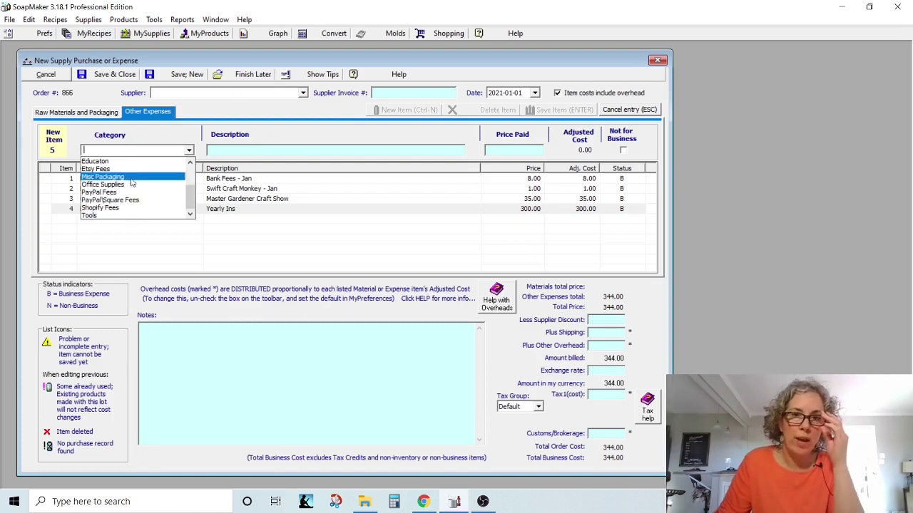
{"action": "scroll", "coordinate": [132, 183], "scroll_direction": "up", "scroll_amount": 2}
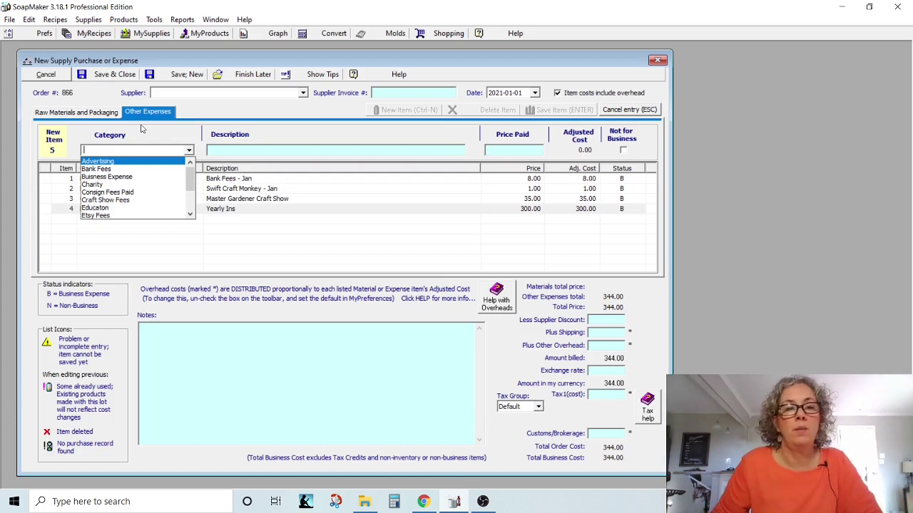
{"action": "key", "text": "Return"}
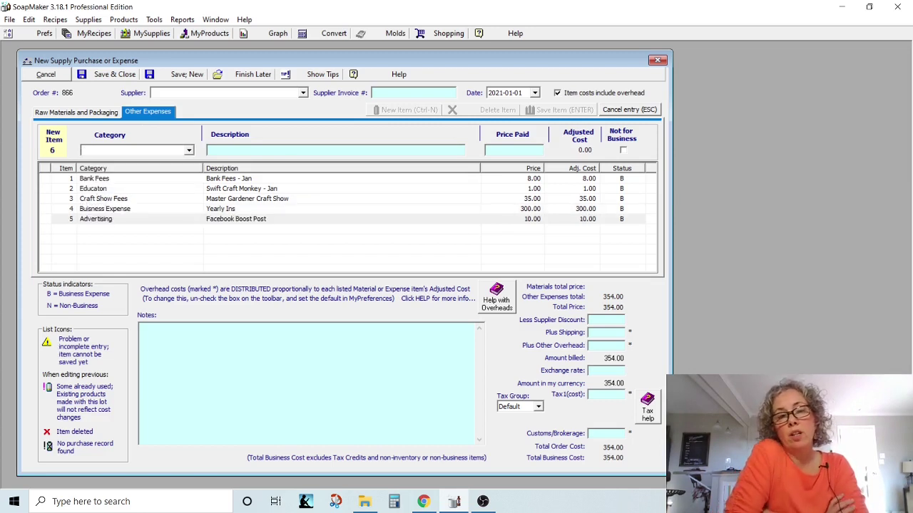